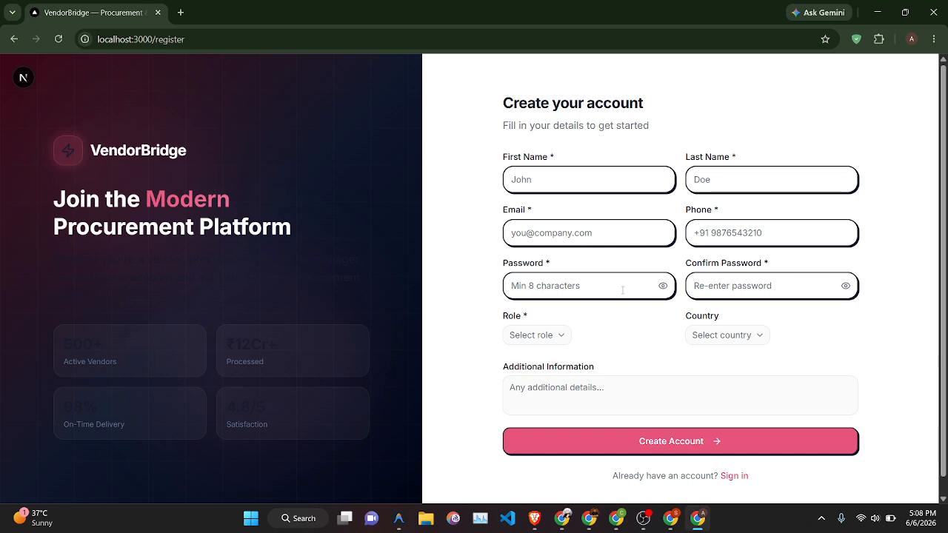
Select Vendor as the role on the registration form, review the vendor information fields, and open the sign-in page
left_click(549, 340)
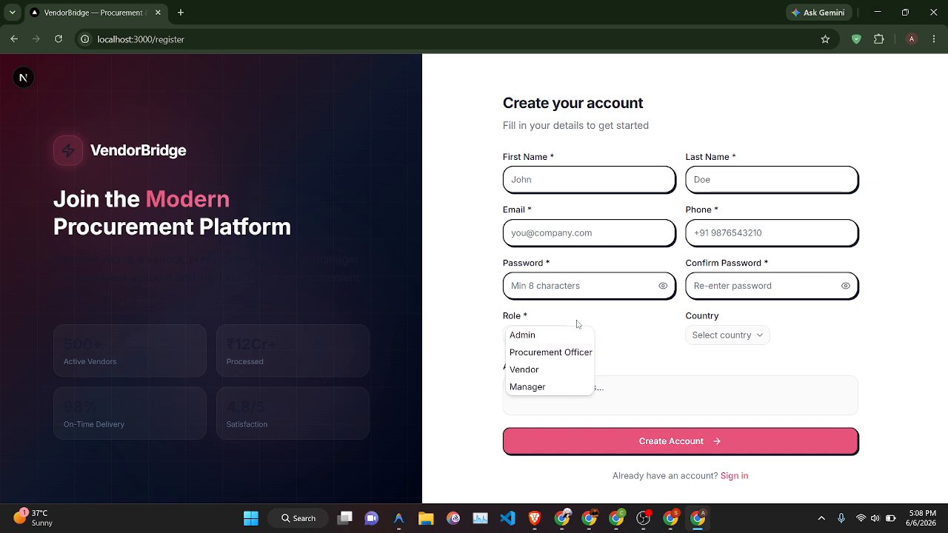
left_click(565, 377)
scroll(571, 280, "down", 3)
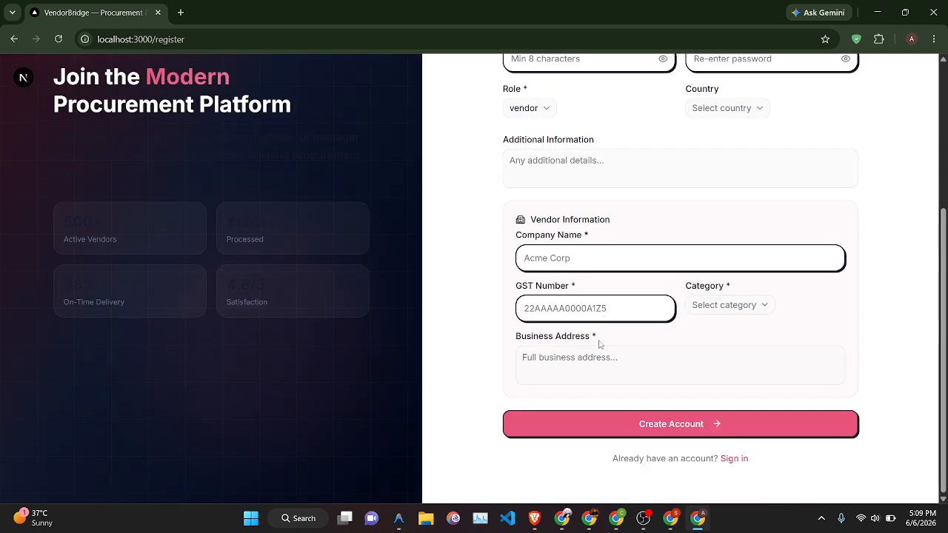
scroll(687, 353, "up", 1)
scroll(687, 353, "down", 1)
left_click(734, 460)
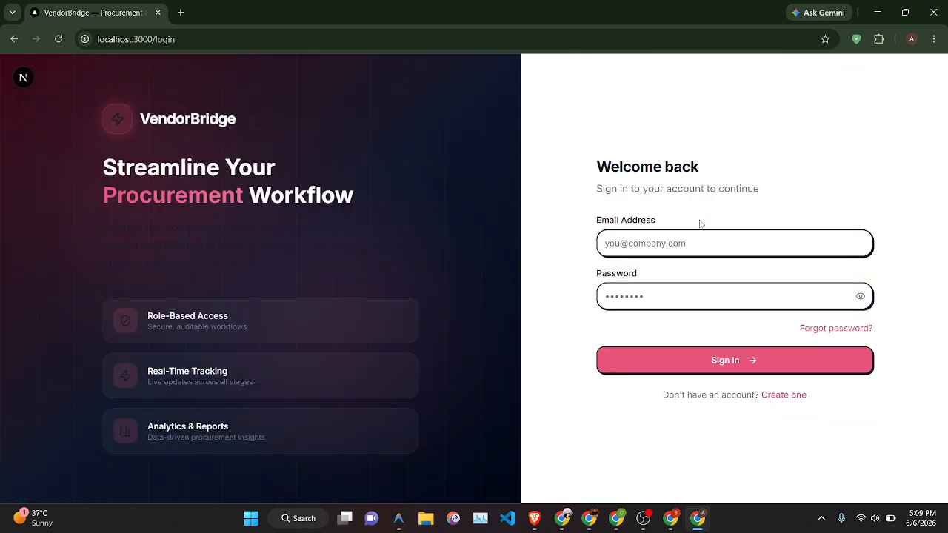
Switch to the admin's browser window and scroll through the dashboard's overview cards and recent purchase orders
left_click(619, 520)
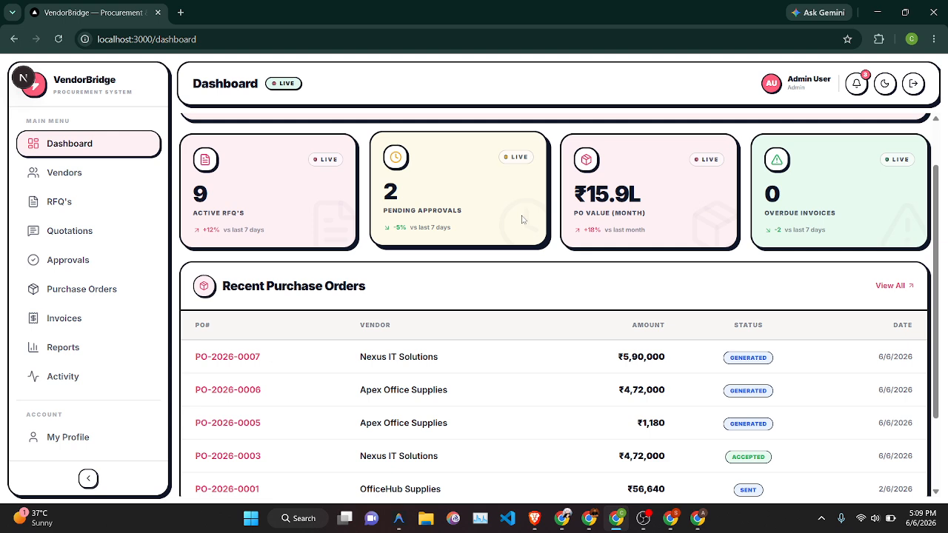
scroll(522, 220, "up", 1)
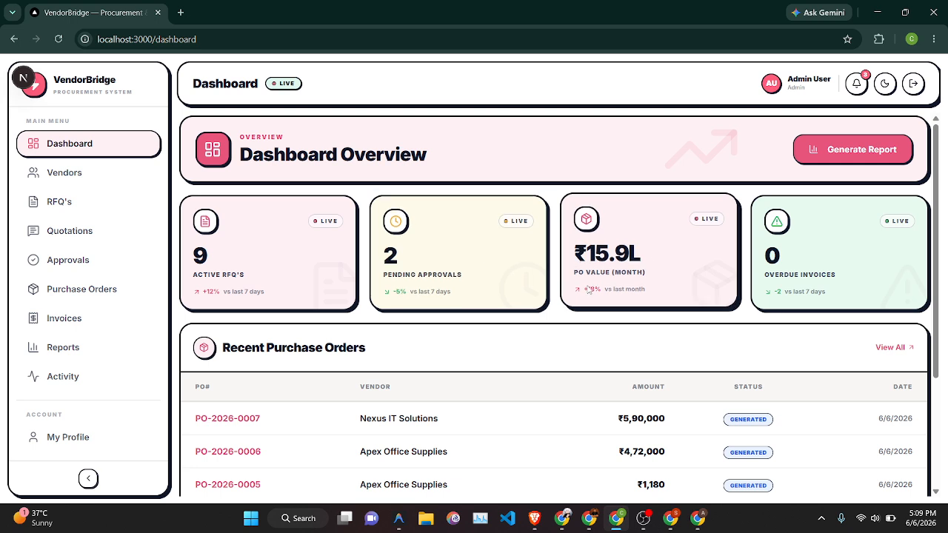
scroll(676, 252, "down", 2)
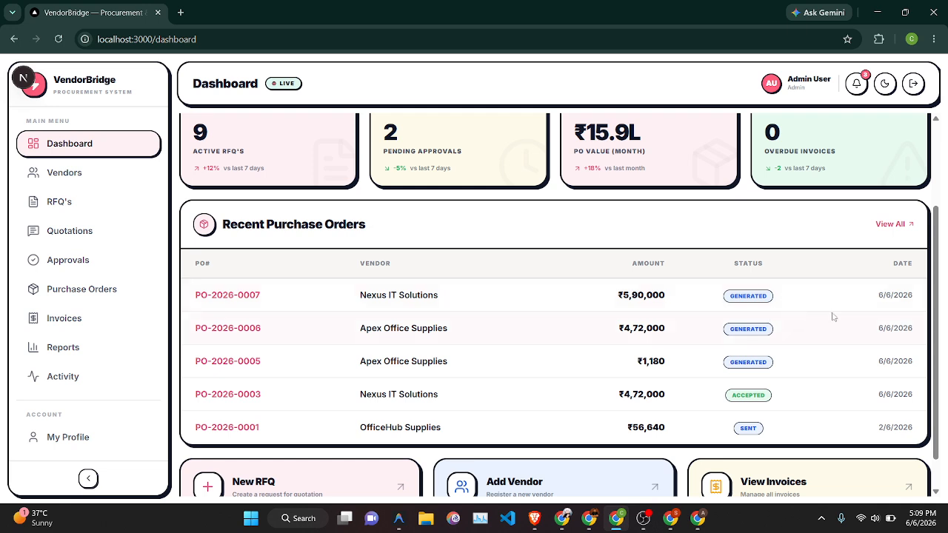
scroll(833, 317, "down", 1)
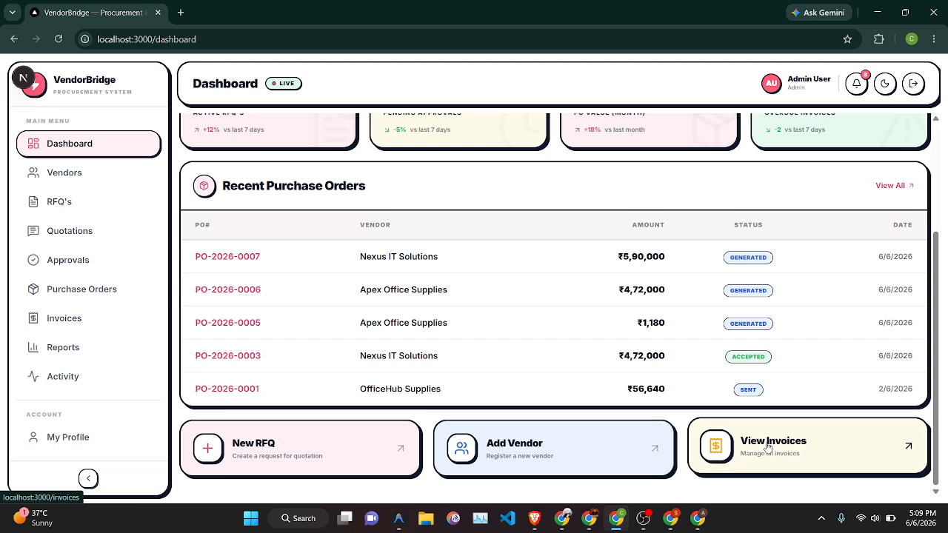
Open the Vendors page and the Register New Vendor form, then close the form without entering anything
left_click(541, 453)
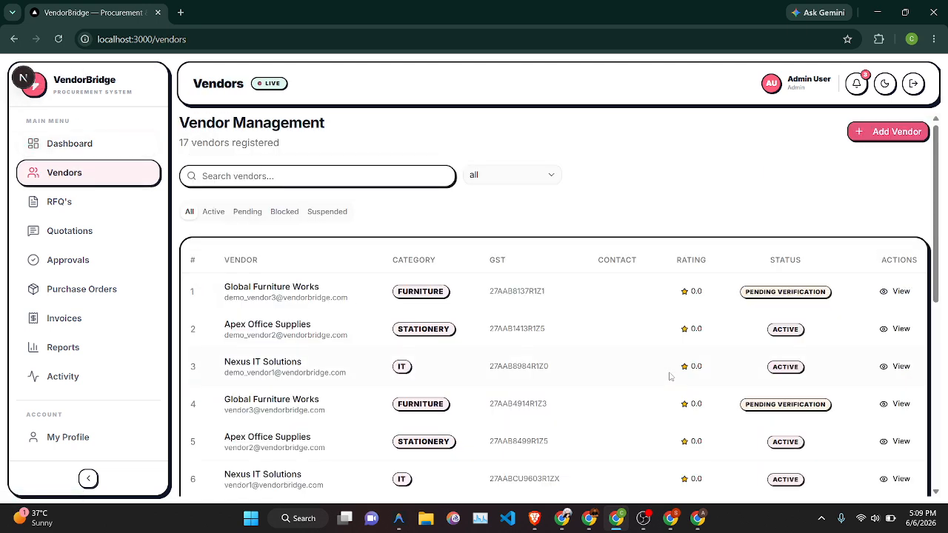
left_click(885, 131)
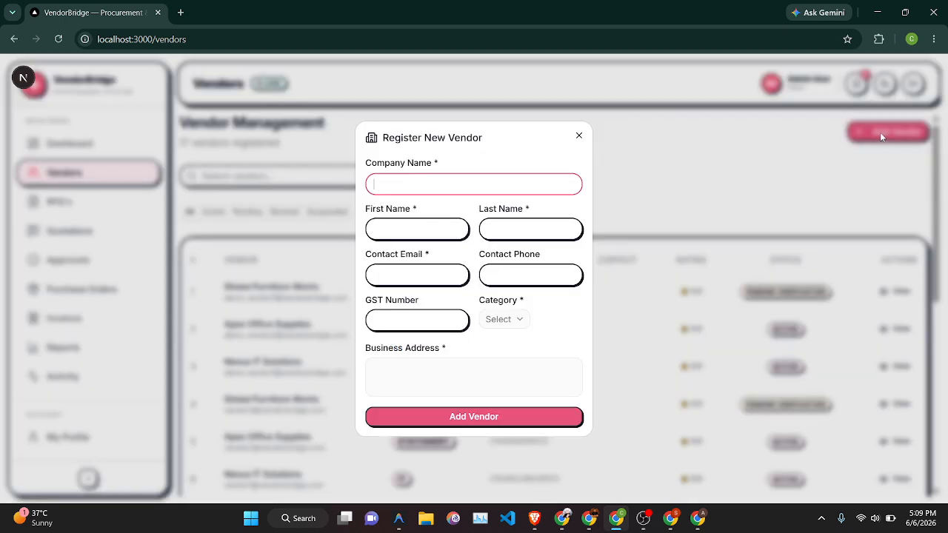
left_click(579, 135)
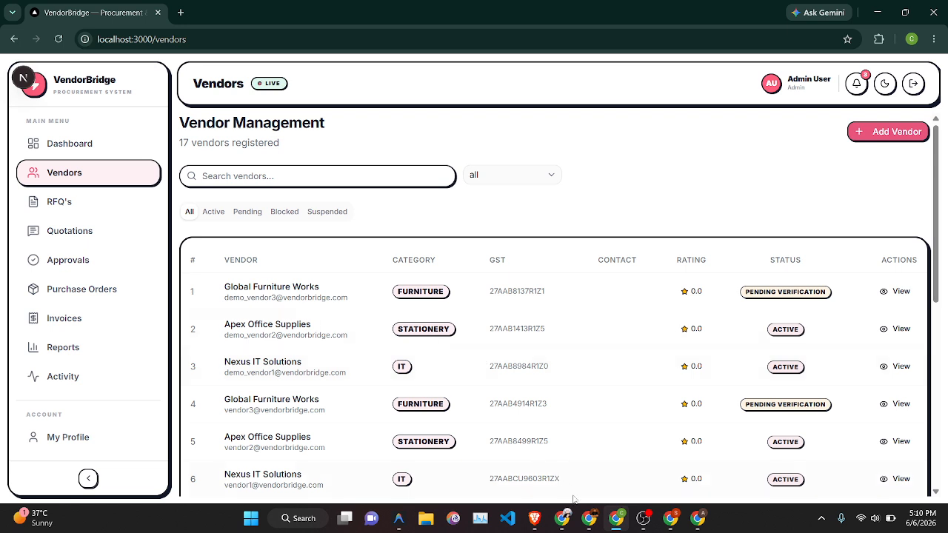
Switch to the procurement officer's RFQ page and start creating a new RFQ
left_click(588, 519)
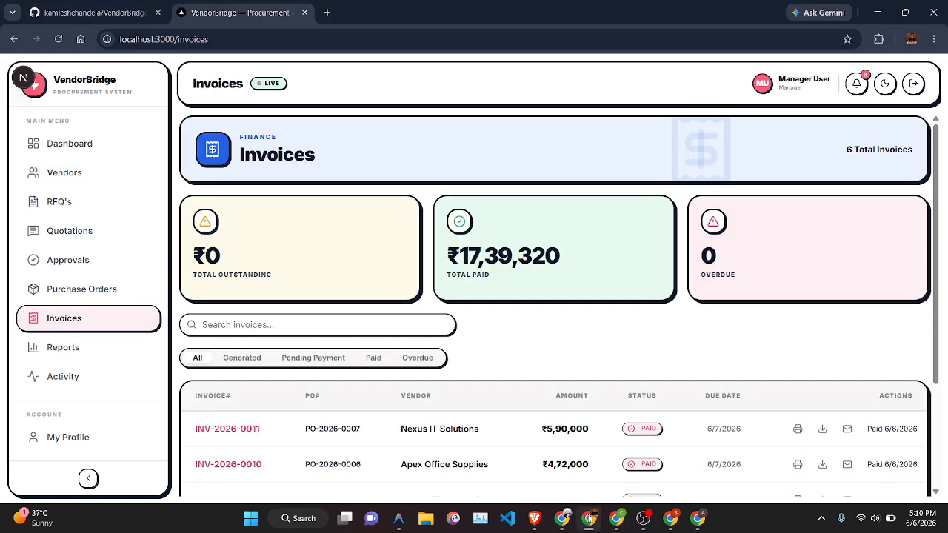
left_click(564, 520)
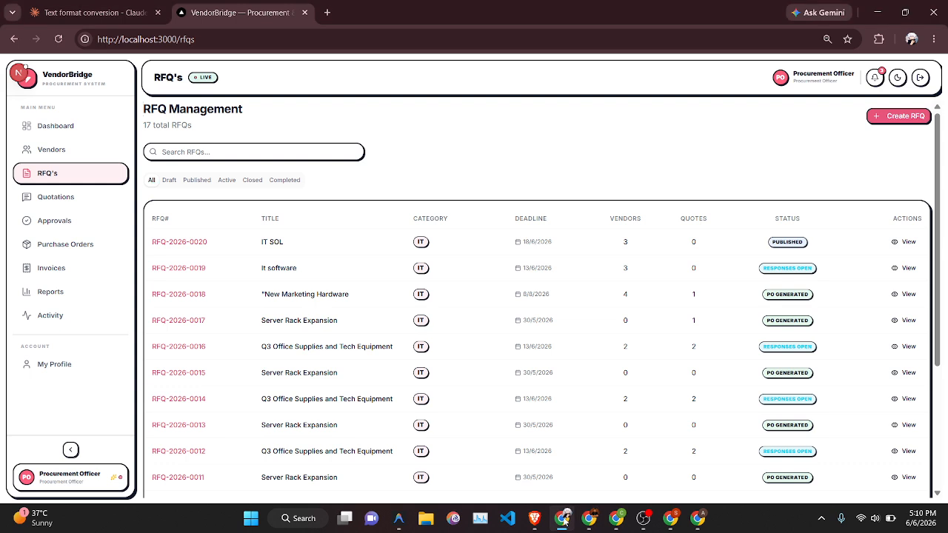
left_click(901, 118)
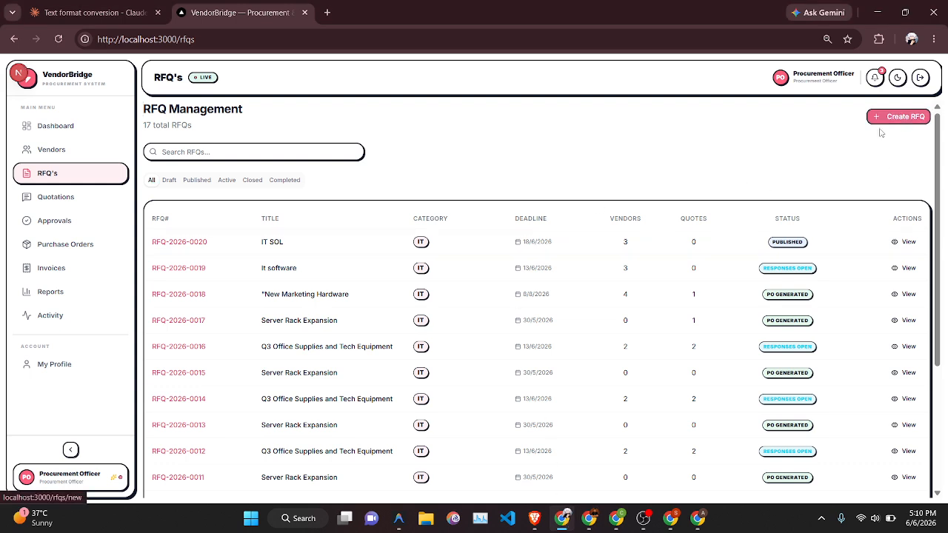
Enter IT HUB as the RFQ title
left_click(183, 200)
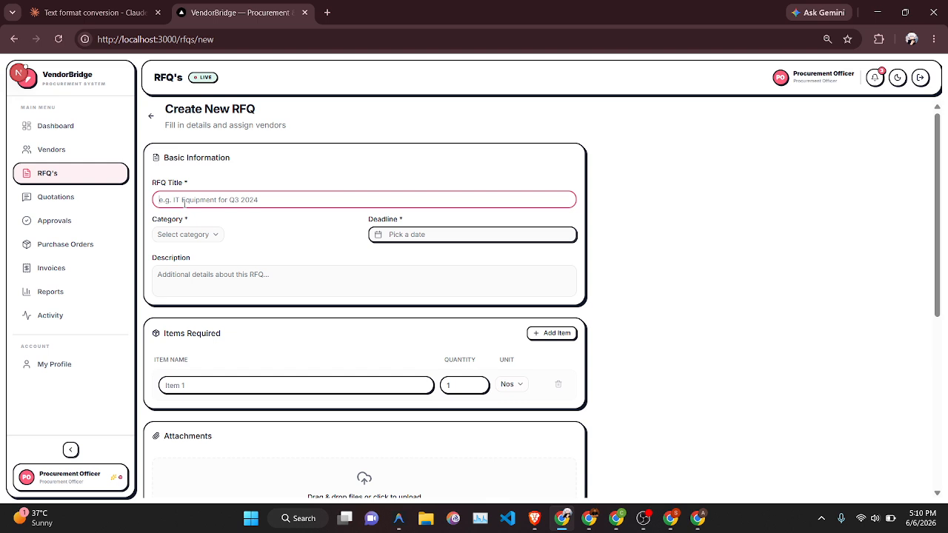
type("IT HUB")
Set the RFQ category to IT and the deadline to June 27th, 2026
left_click(194, 236)
left_click(191, 240)
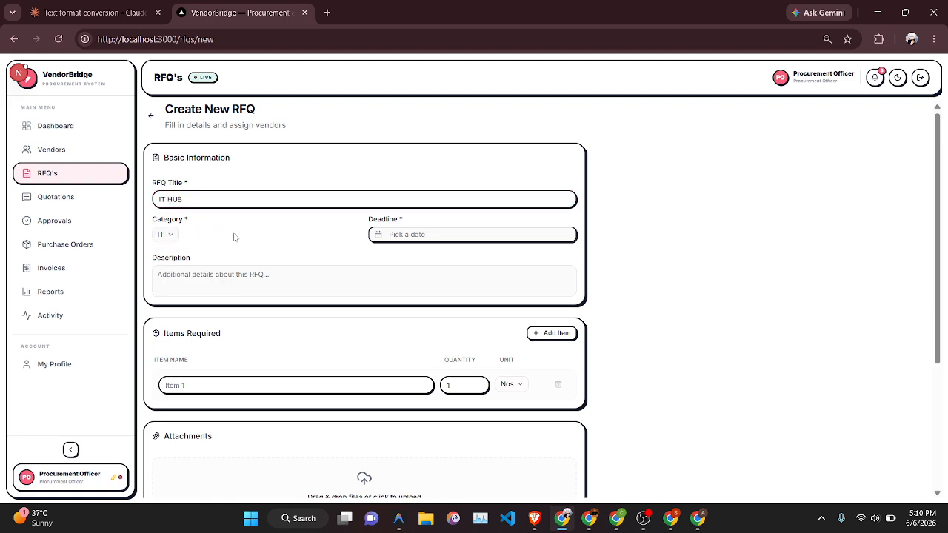
left_click(397, 239)
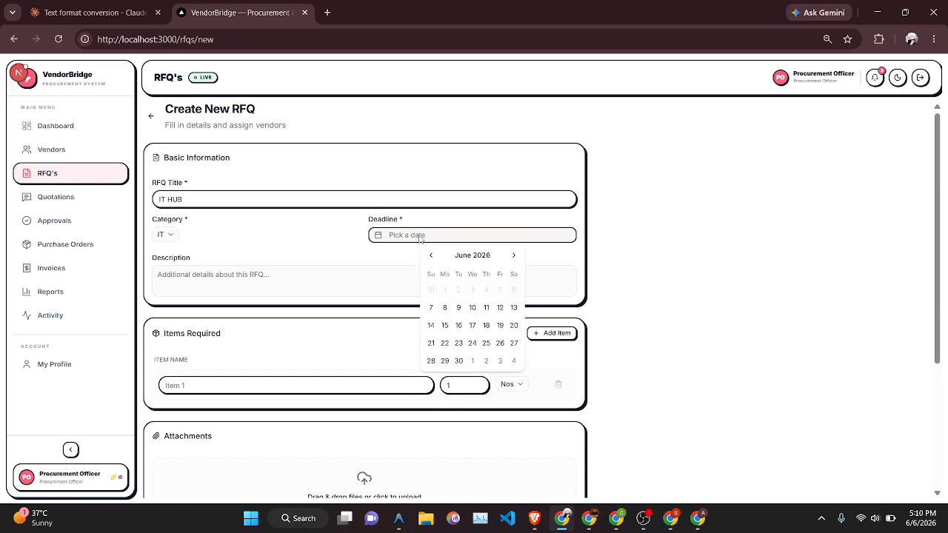
left_click(514, 343)
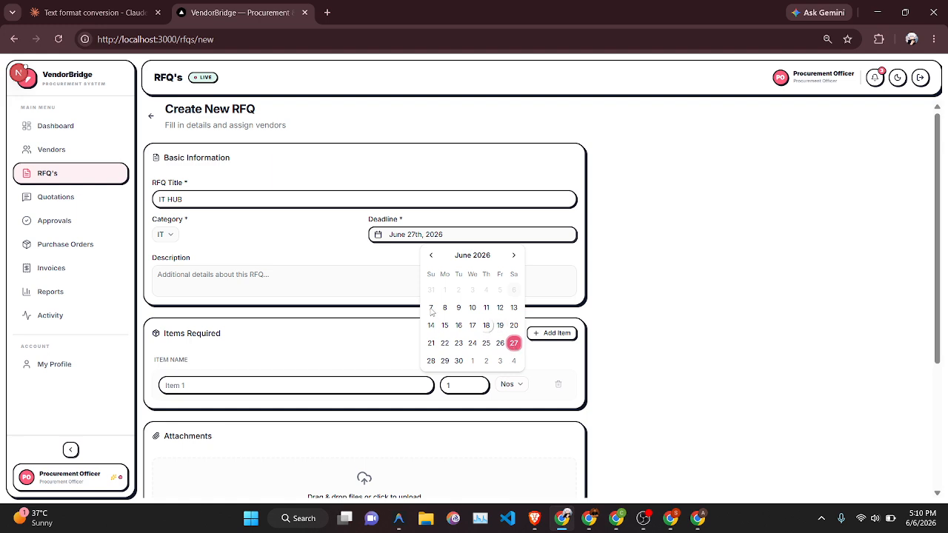
Enter MACBOOK as the RFQ description
left_click(325, 279)
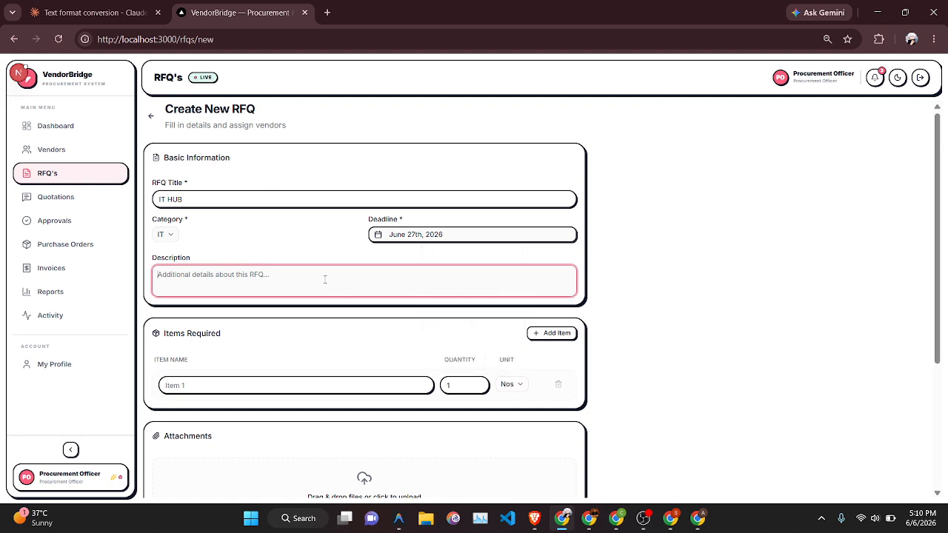
type("MACBOOK")
Fill the first required item as macbook with a quantity of 10
left_click(225, 381)
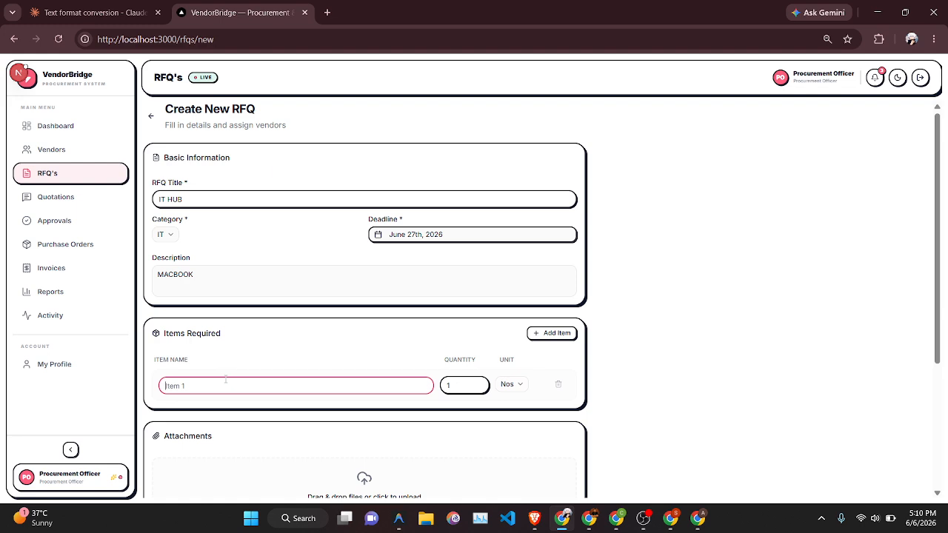
type("macbook")
left_click(459, 385)
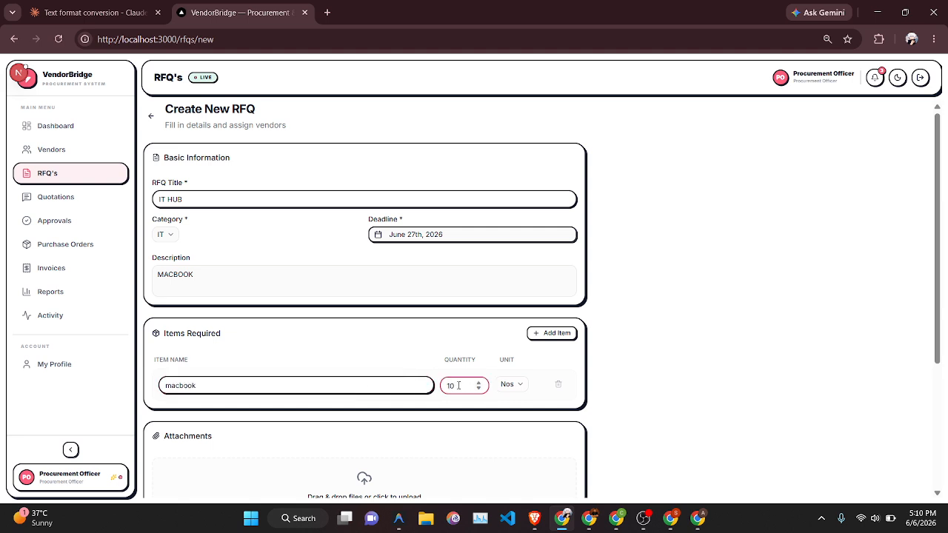
Attach the file VendorBridge — Procurement & Vendor Management ERP.pdf from Downloads to the RFQ
scroll(433, 399, "down", 2)
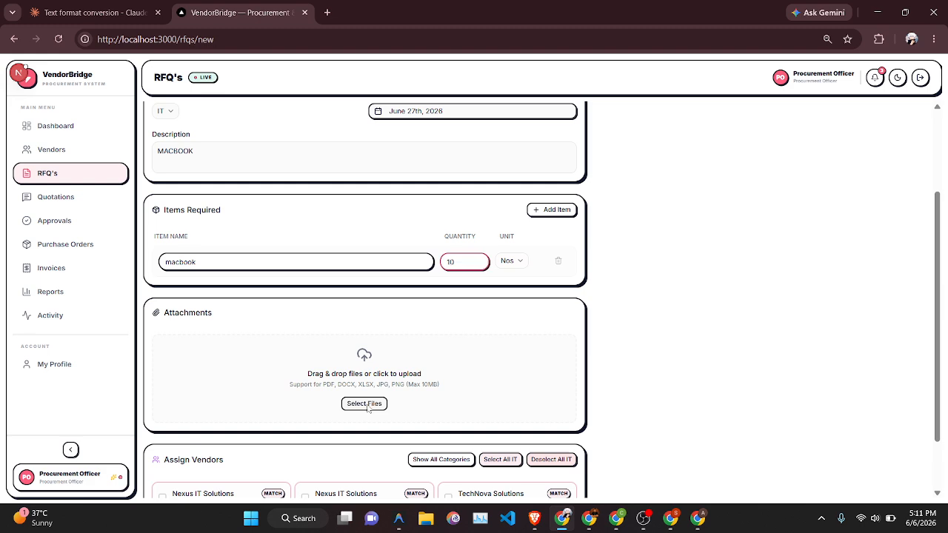
left_click(375, 386)
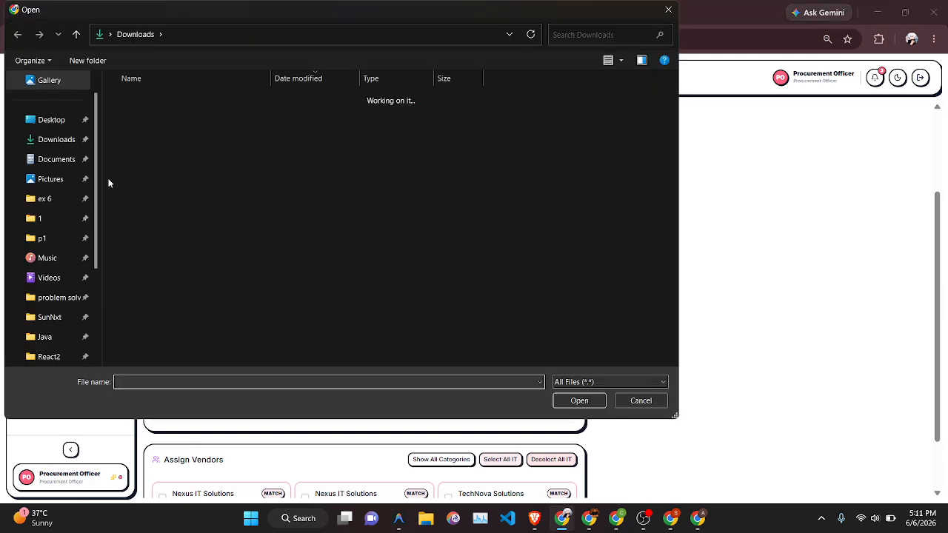
left_click(222, 112)
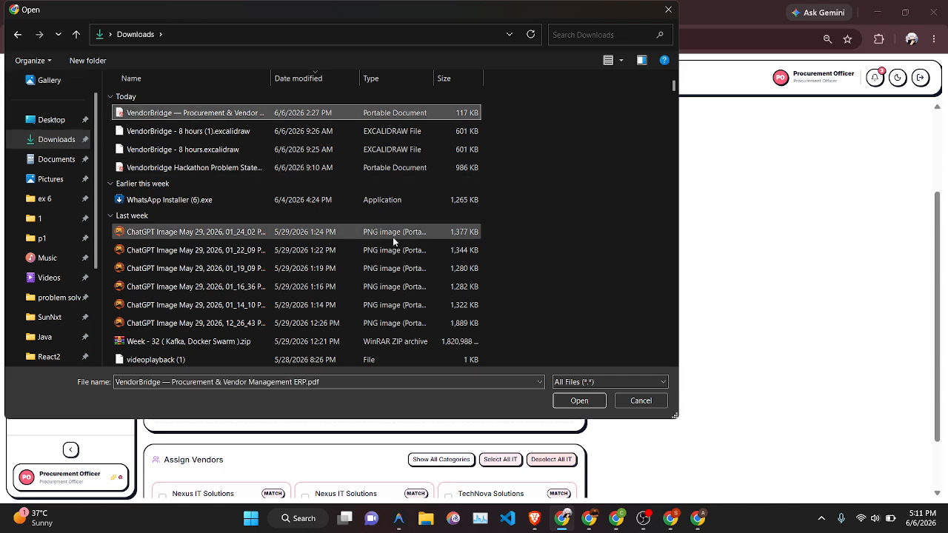
left_click(579, 401)
Assign all IT vendors to the RFQ and save and send it to vendors
scroll(537, 385, "down", 2)
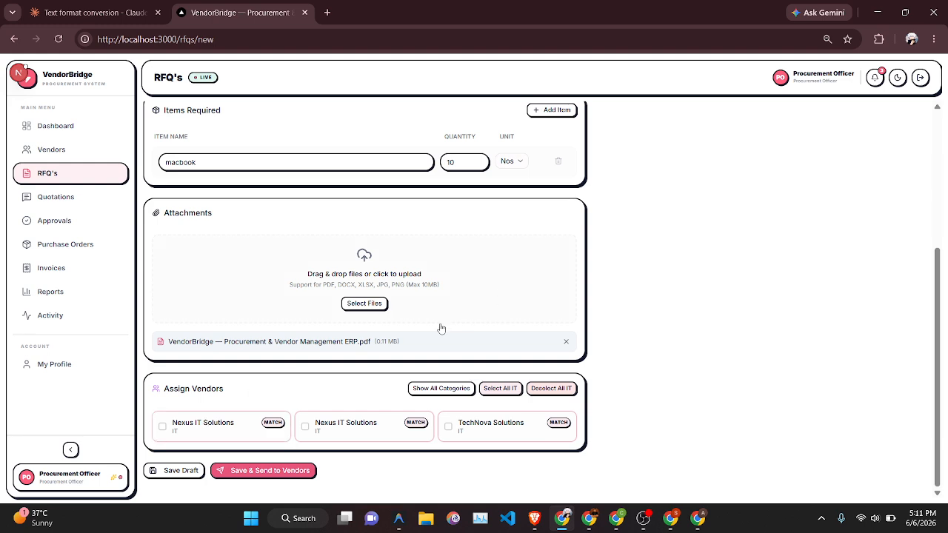
left_click(497, 393)
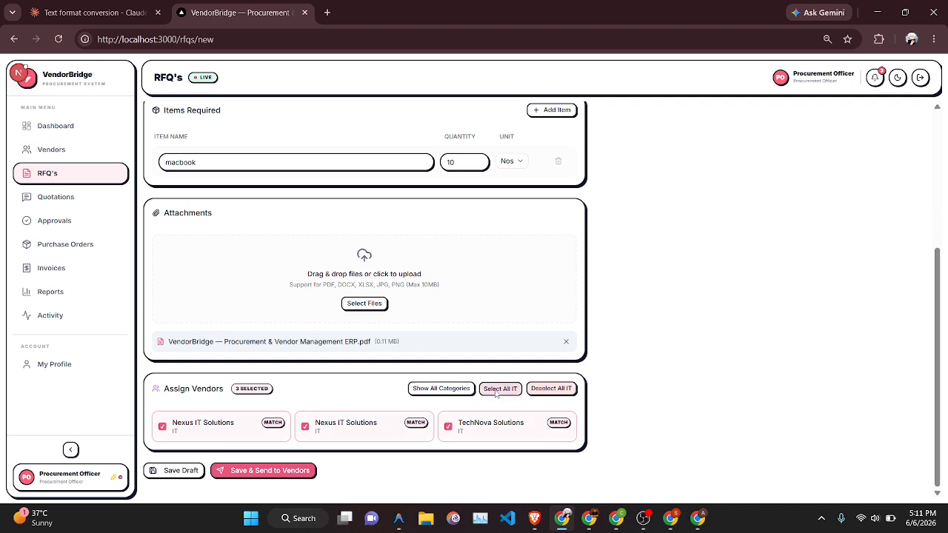
left_click(265, 472)
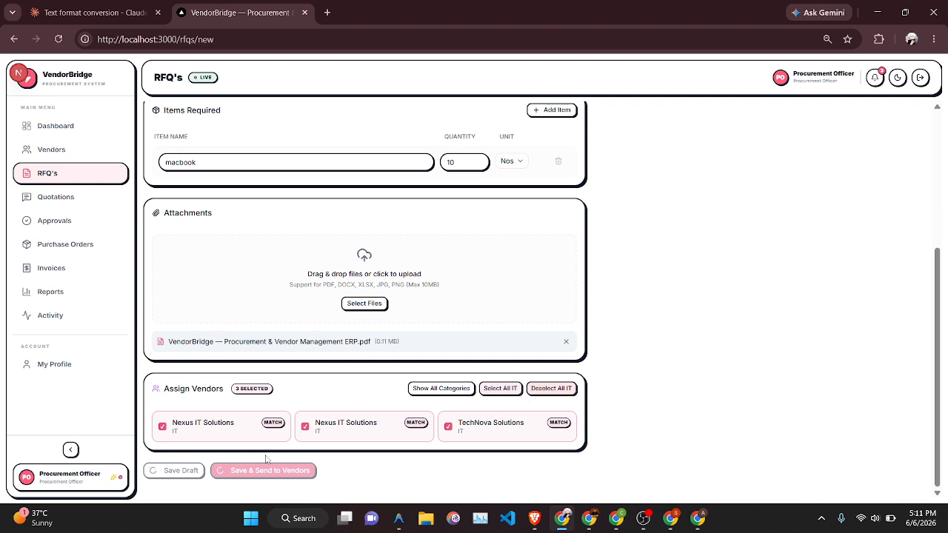
Switch to the Gmail window and read the RFQ invitation email's details and required items
left_click(669, 520)
scroll(543, 318, "up", 1)
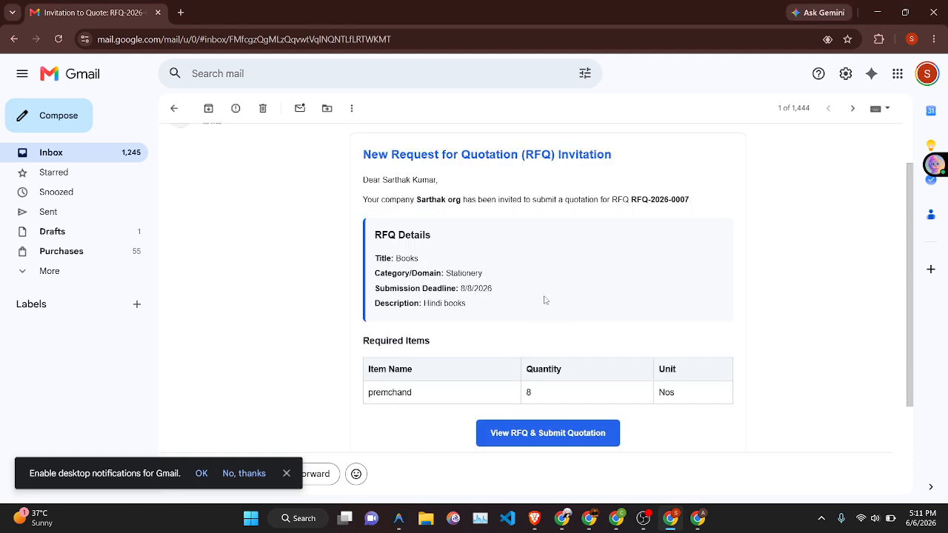
scroll(544, 300, "up", 1)
scroll(544, 300, "down", 1)
scroll(652, 276, "down", 1)
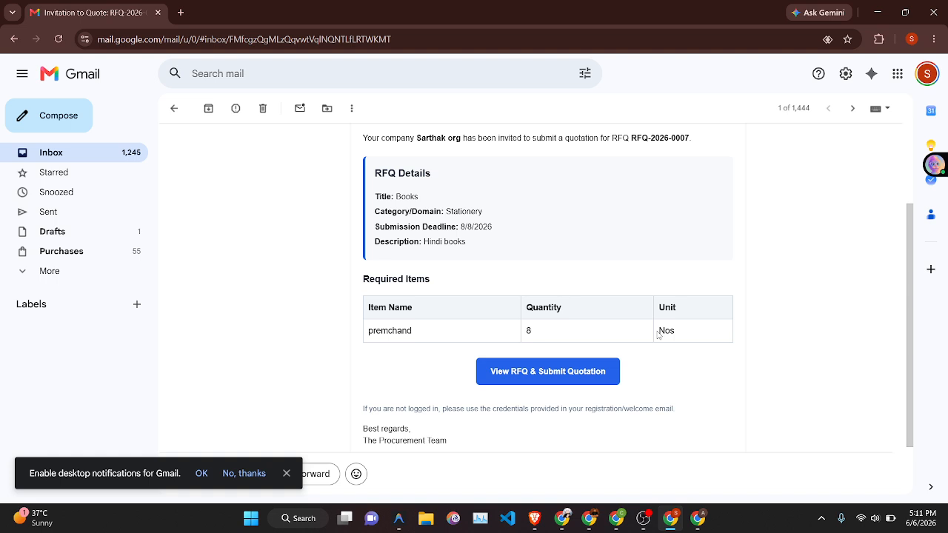
scroll(640, 343, "down", 1)
scroll(640, 343, "up", 1)
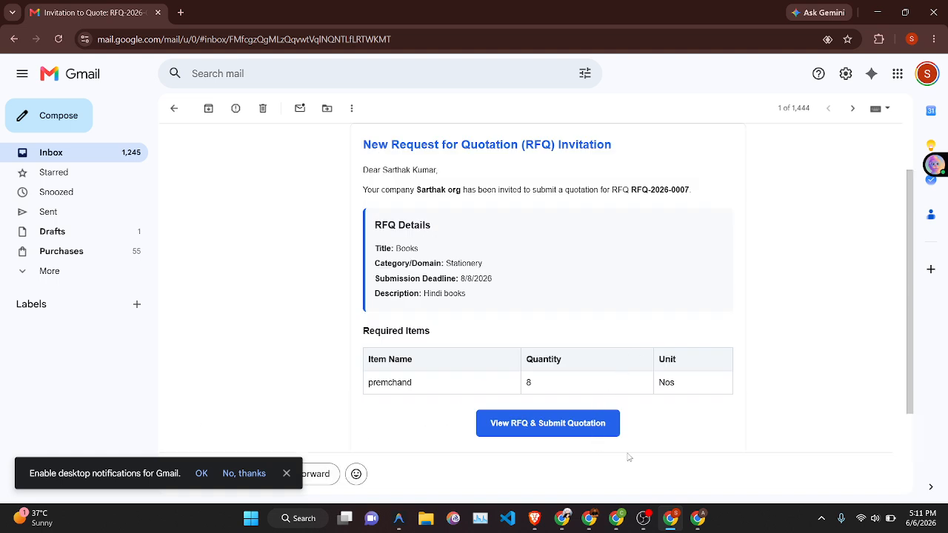
Switch to the vendor portal browser, compare the two vendor dashboard tabs, and return to the admin Vendors window
mouse_move(564, 524)
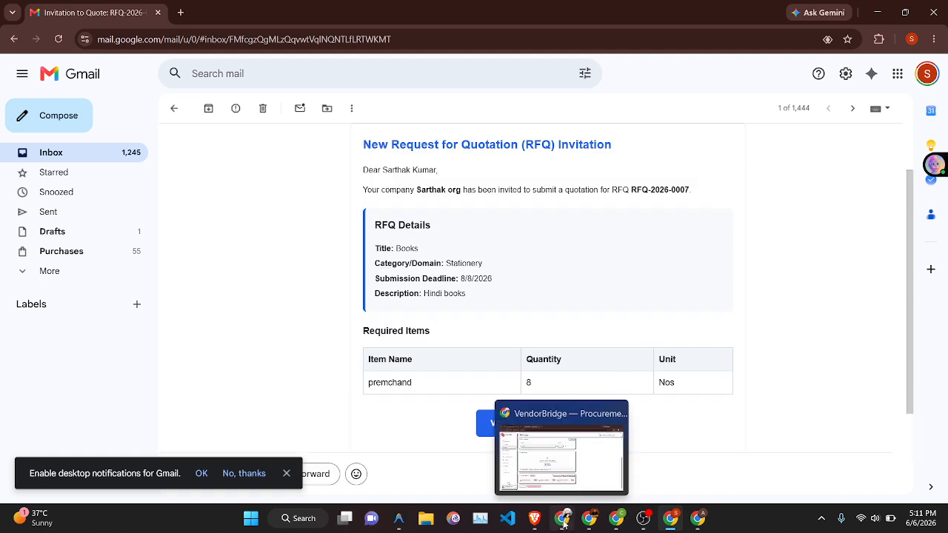
left_click(534, 522)
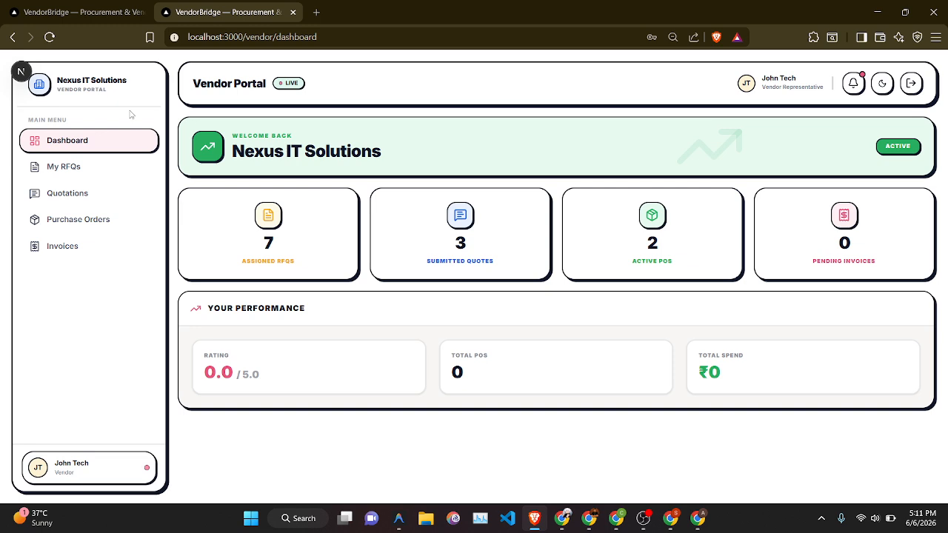
left_click(50, 10)
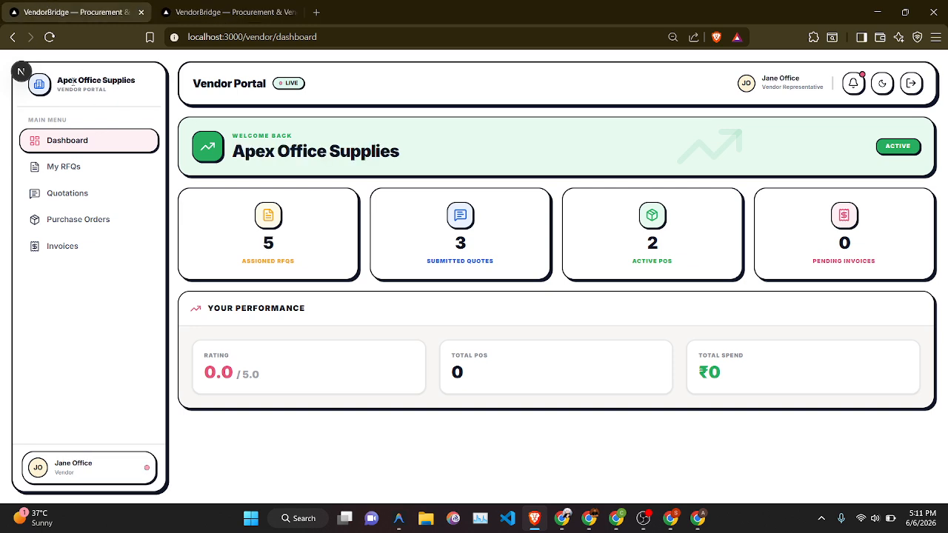
left_click(222, 11)
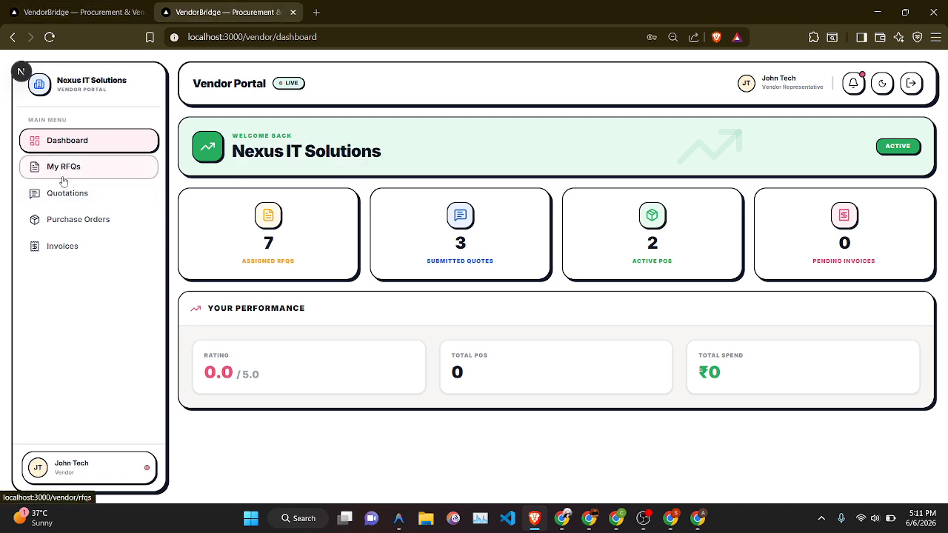
left_click(591, 518)
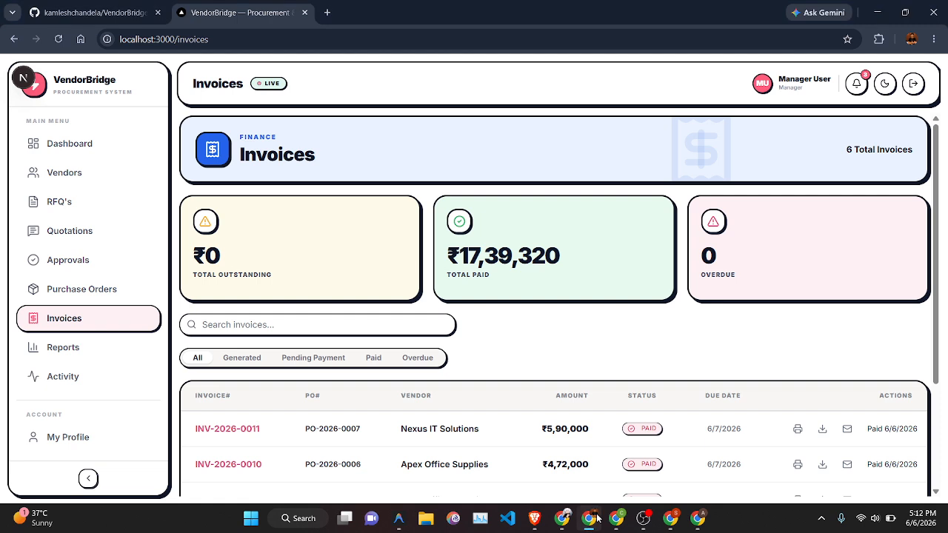
left_click(614, 519)
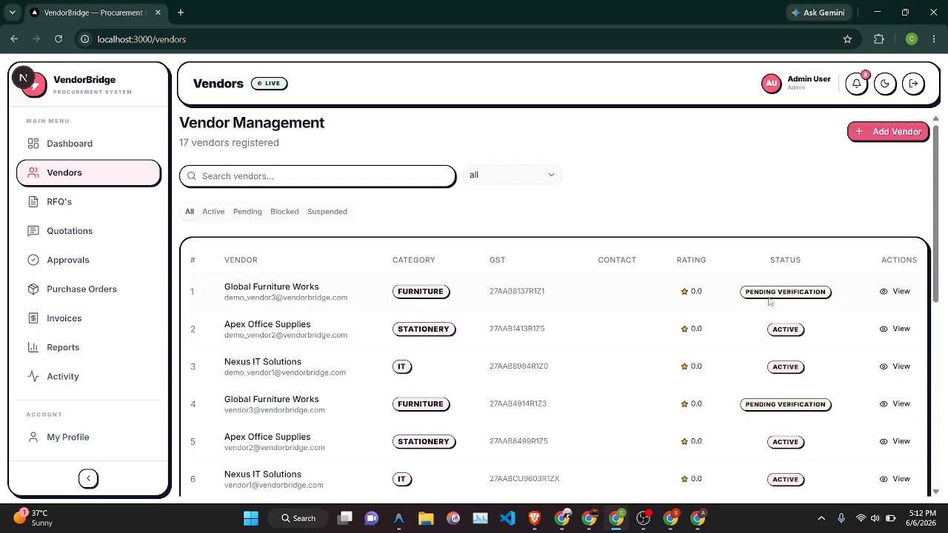
In the procurement officer window, open RFQ-2026-0021 and open it for vendor responses
left_click(587, 523)
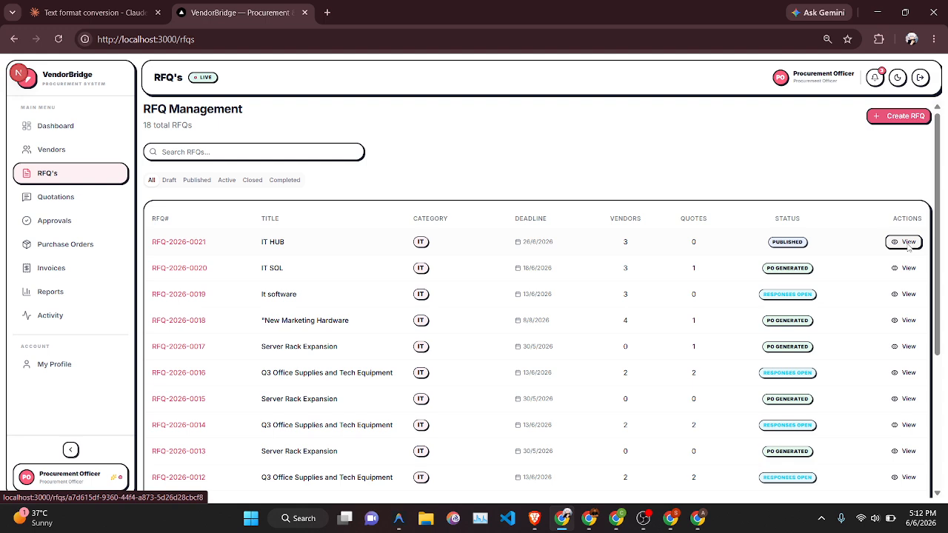
left_click(906, 242)
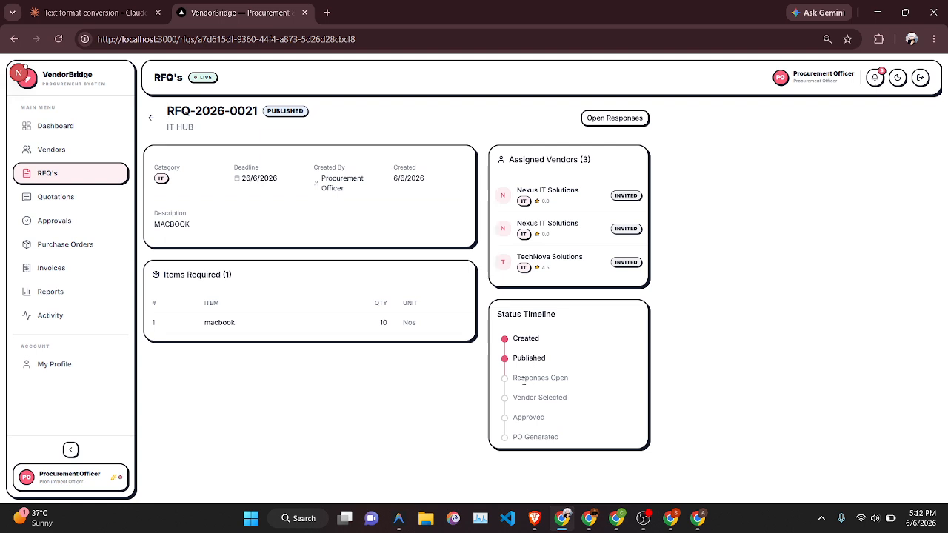
left_click(601, 121)
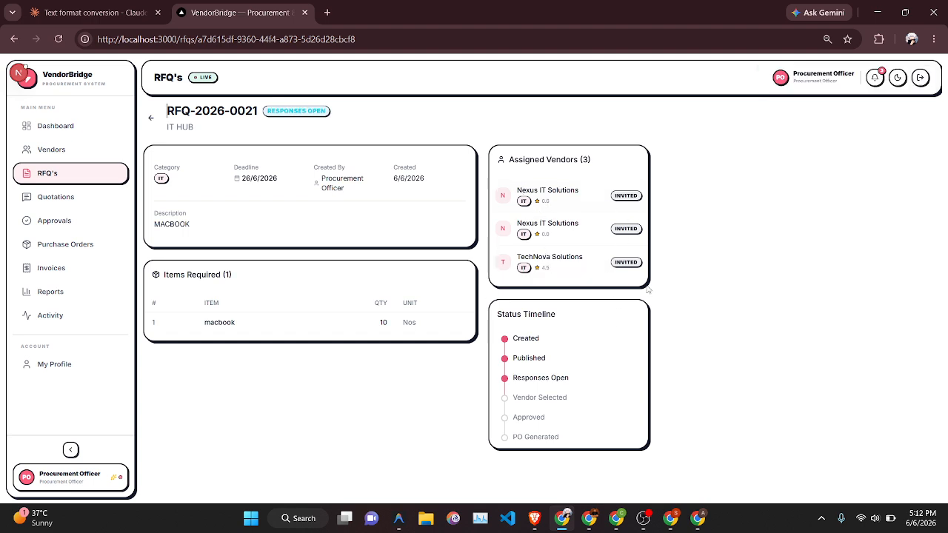
In the vendor portal, start a quote for RFQ-2026-0021 and set the macbook unit price to 5000
left_click(534, 518)
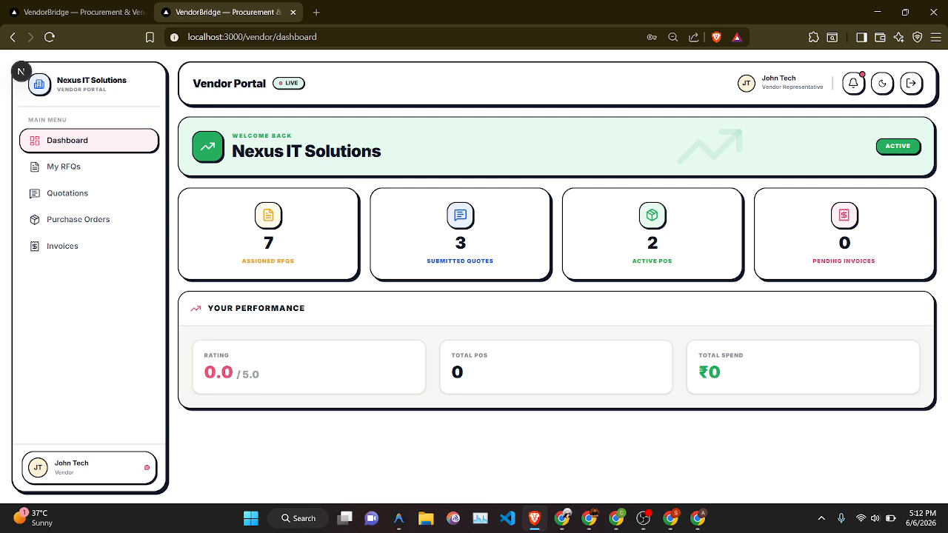
left_click(69, 169)
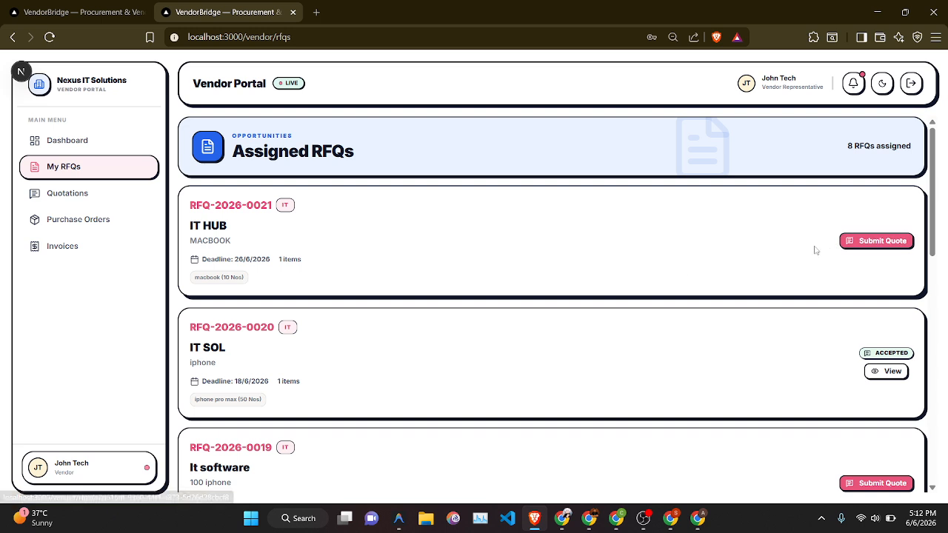
left_click(886, 241)
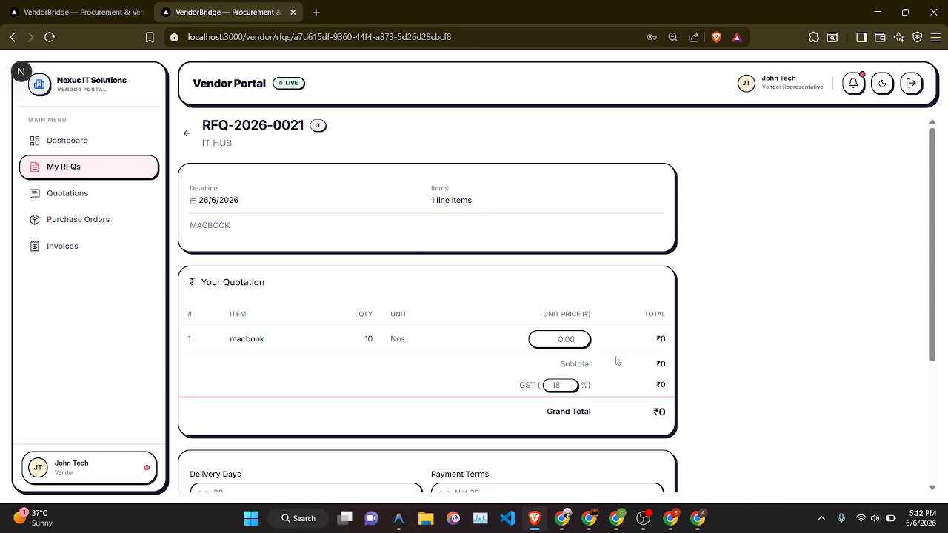
left_click(575, 339)
type("5000")
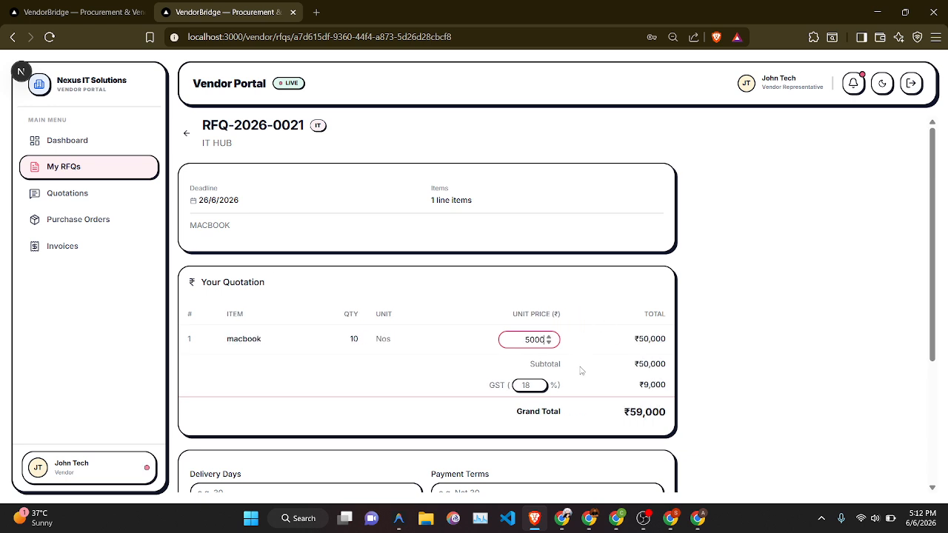
Set the quotation's delivery days to 40 and payment terms to 12000
scroll(582, 368, "down", 1)
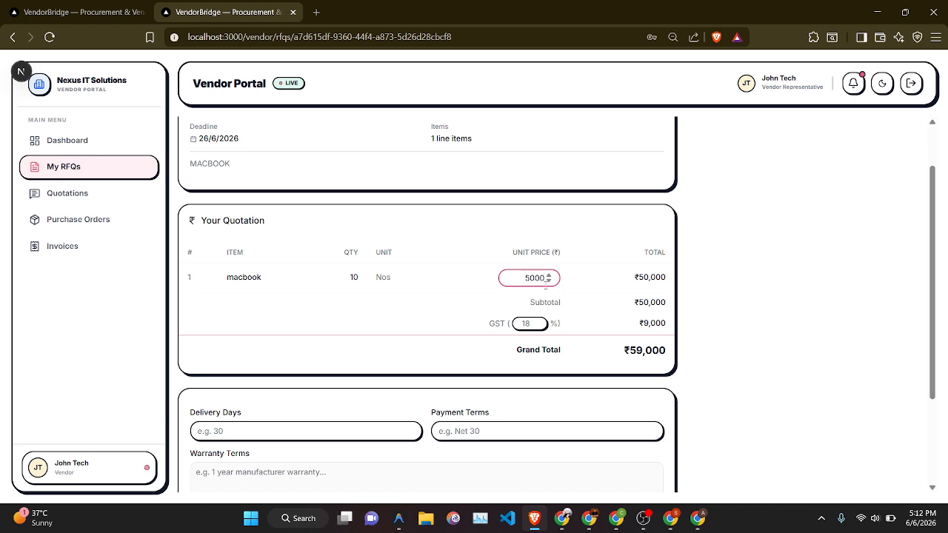
scroll(617, 293, "down", 3)
left_click(283, 300)
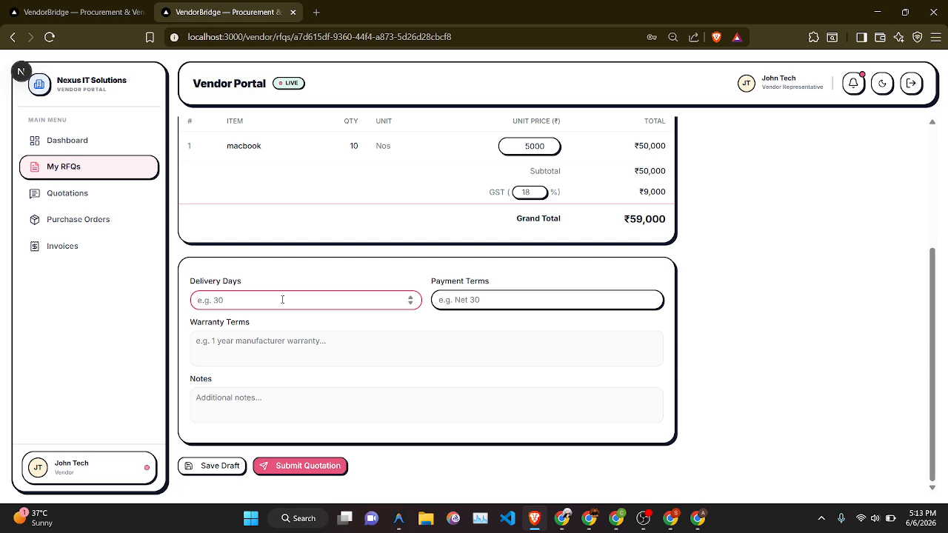
type("40")
left_click(460, 300)
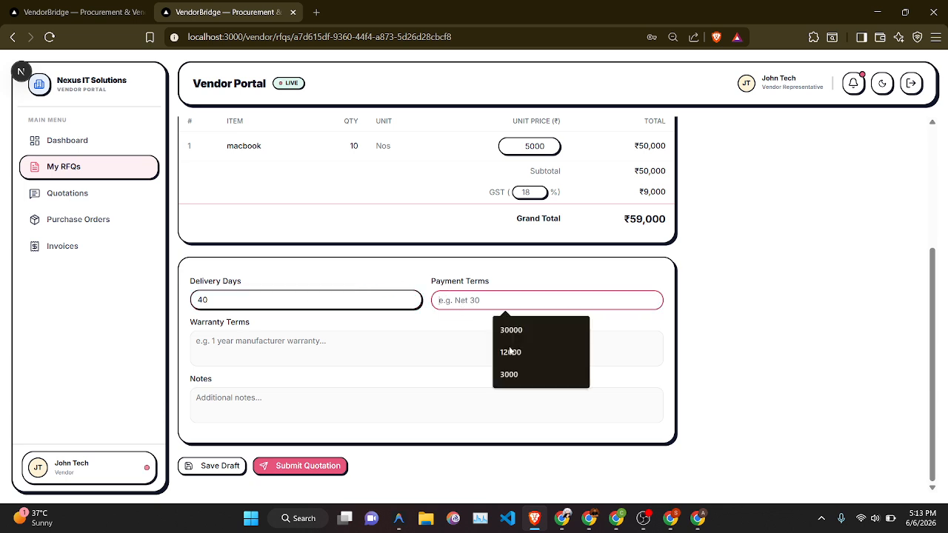
left_click(532, 354)
Enter warranty terms 1 and notes do, then submit the quotation
left_click(440, 341)
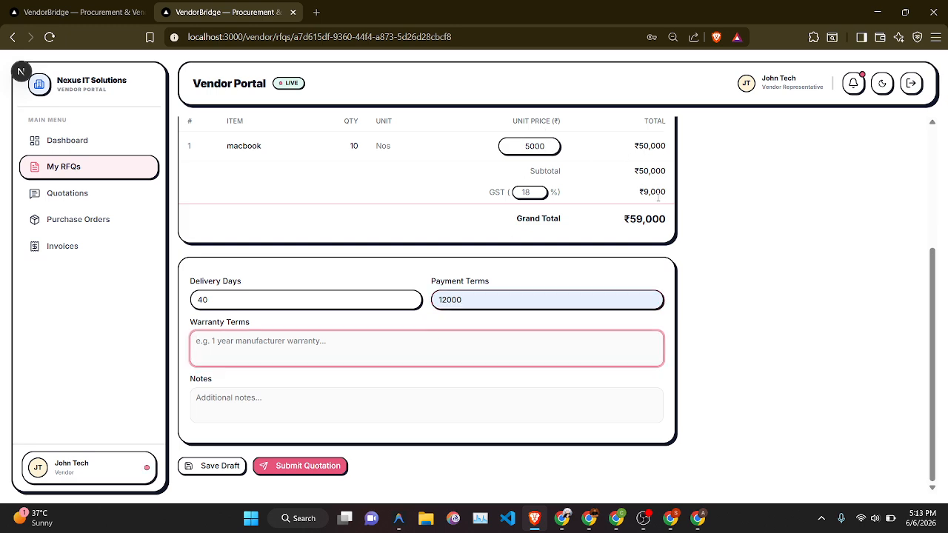
left_click(626, 220)
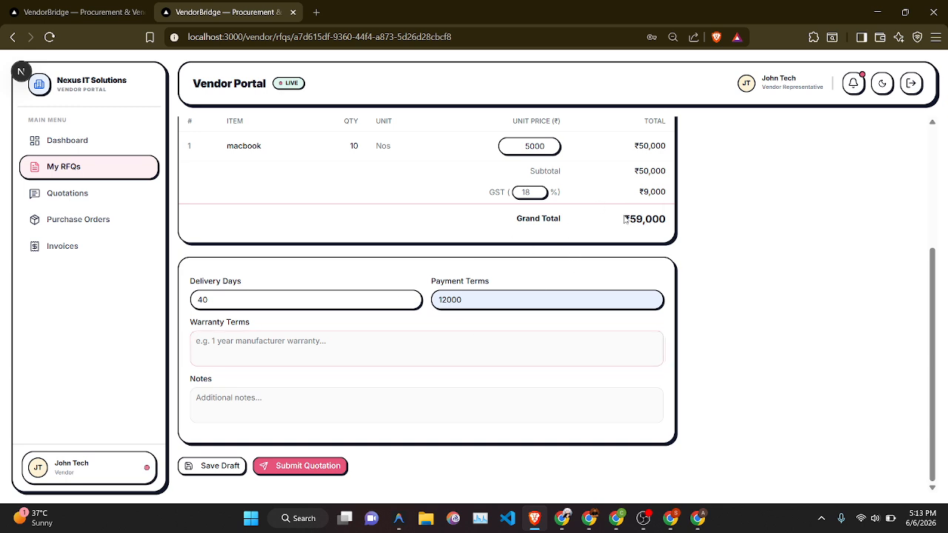
left_click(337, 339)
type("1")
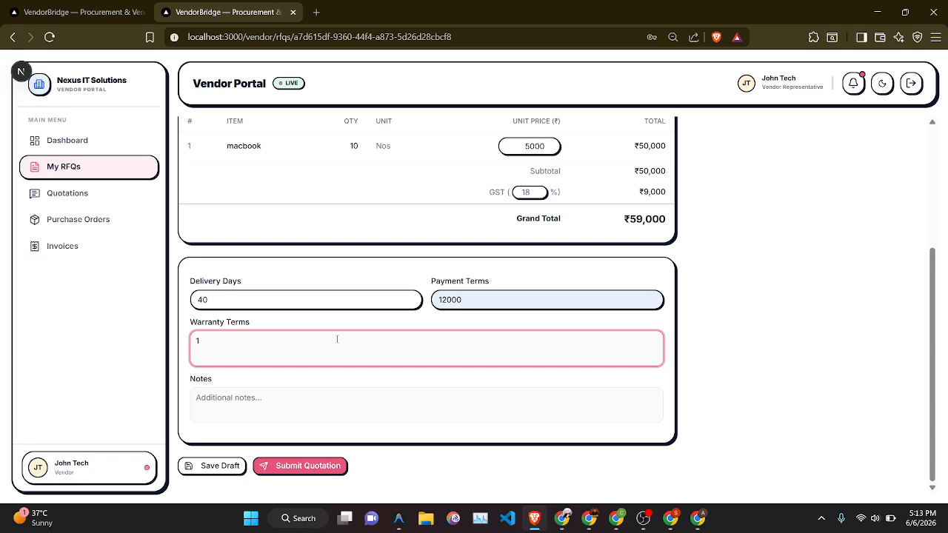
left_click(318, 417)
type("done")
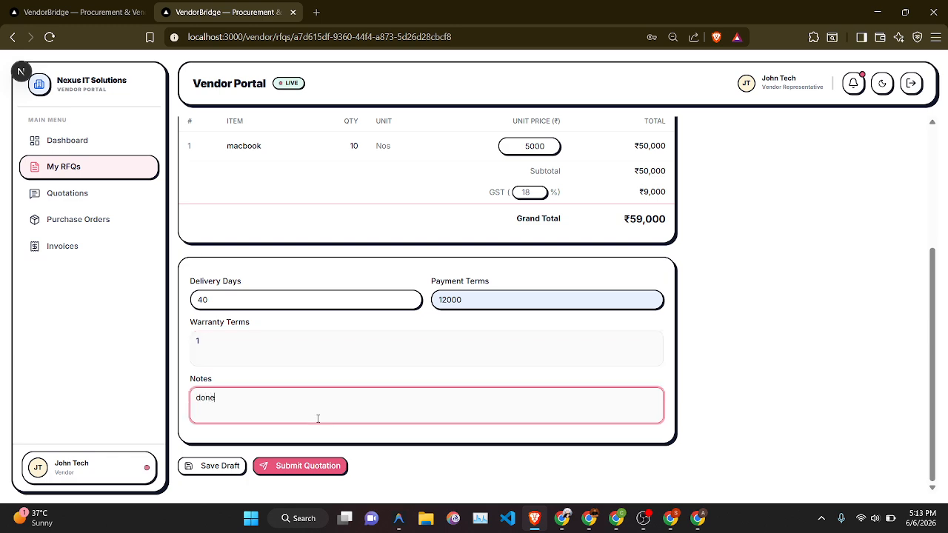
left_click(306, 467)
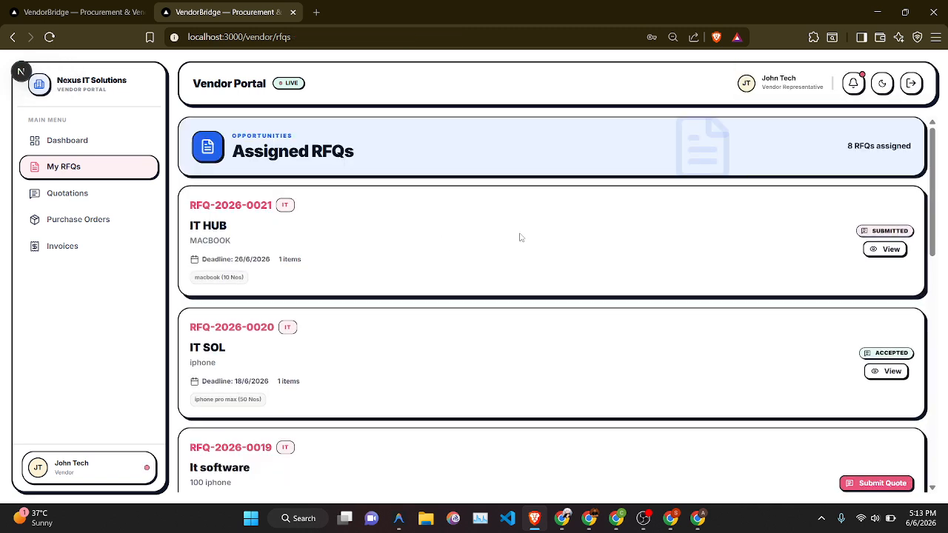
In the manager window, open RFQ-2026-0021 and select Nexus IT Solutions' quotation from the comparison
left_click(590, 518)
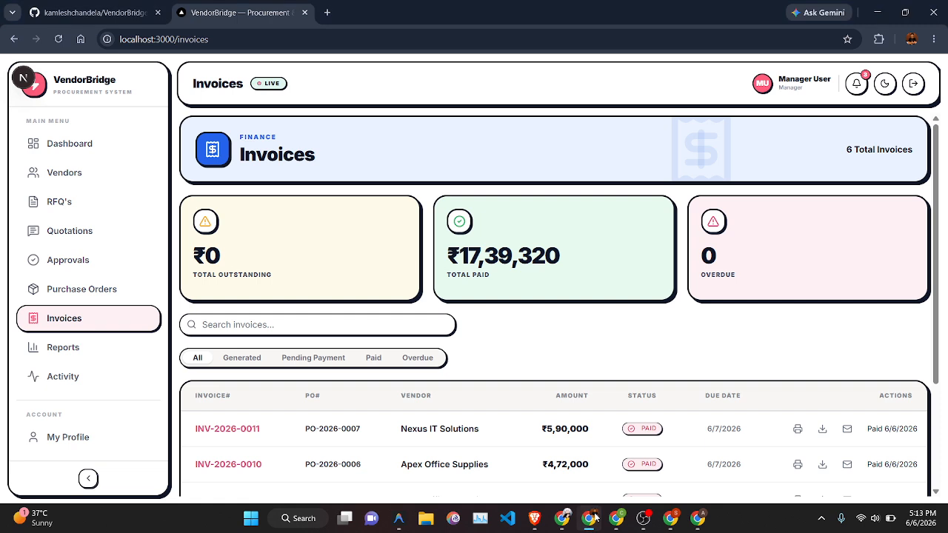
left_click(117, 207)
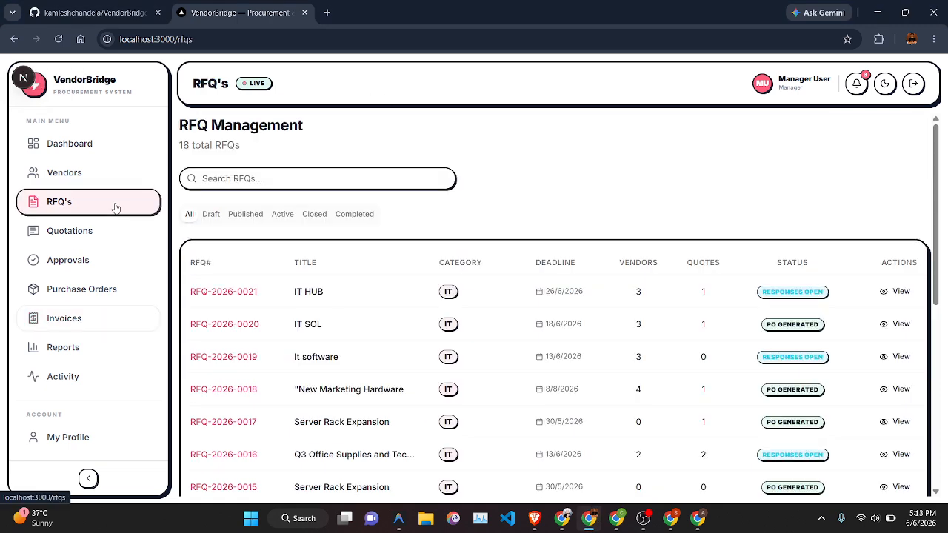
left_click(899, 291)
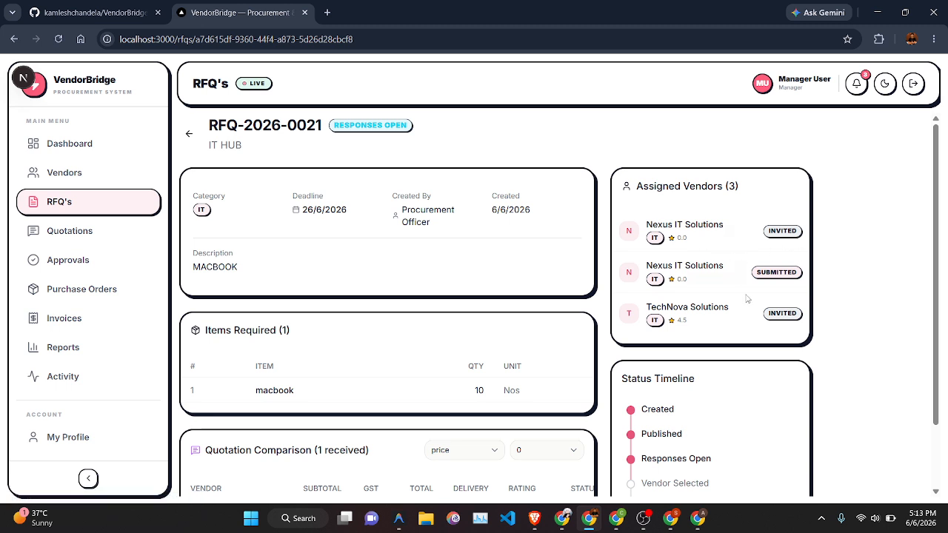
scroll(808, 312, "down", 1)
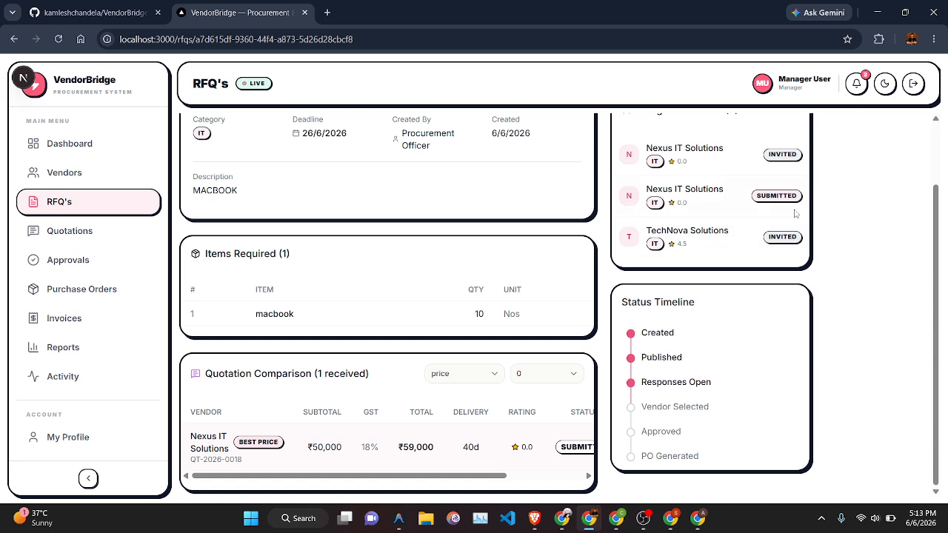
left_click_drag(435, 477, 545, 476)
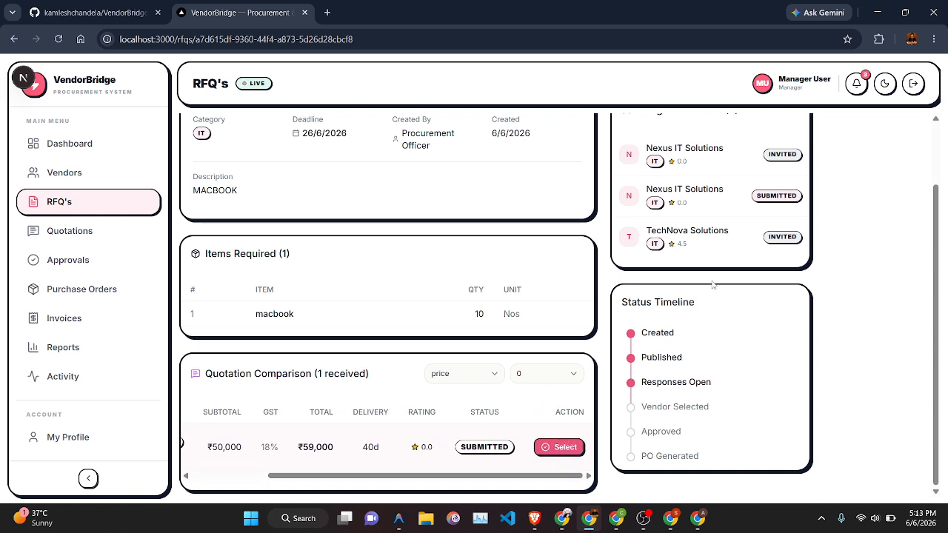
left_click(561, 449)
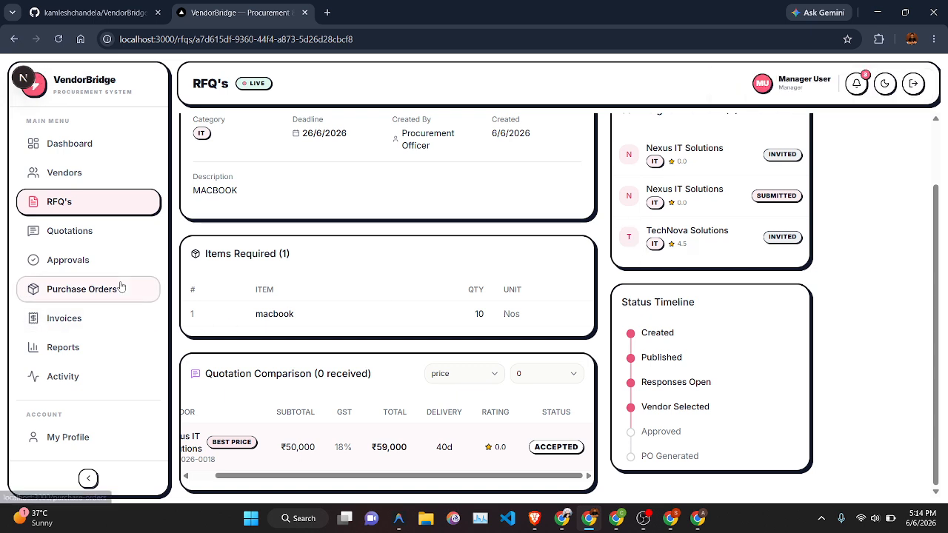
Approve the pending RFQ-2026-0021 request with the remark done and generate its purchase order
left_click(87, 232)
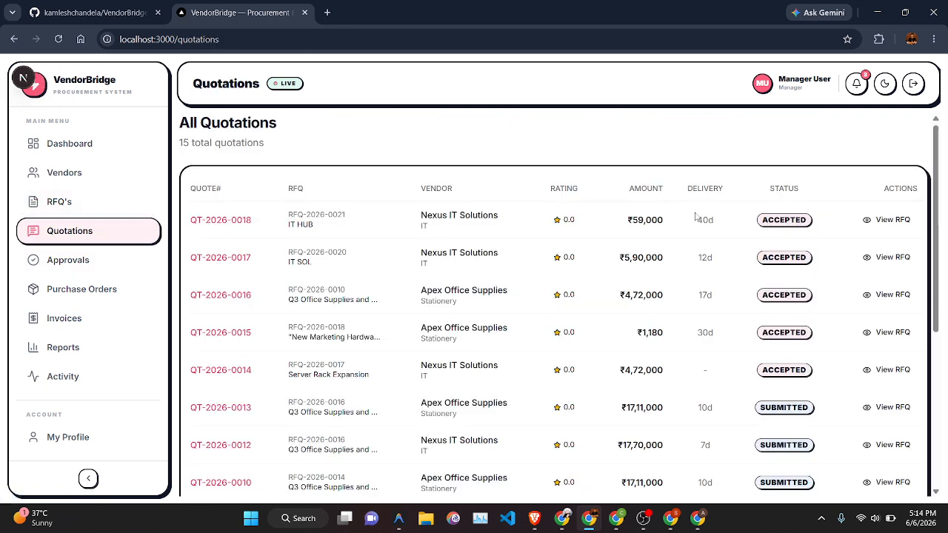
left_click(71, 263)
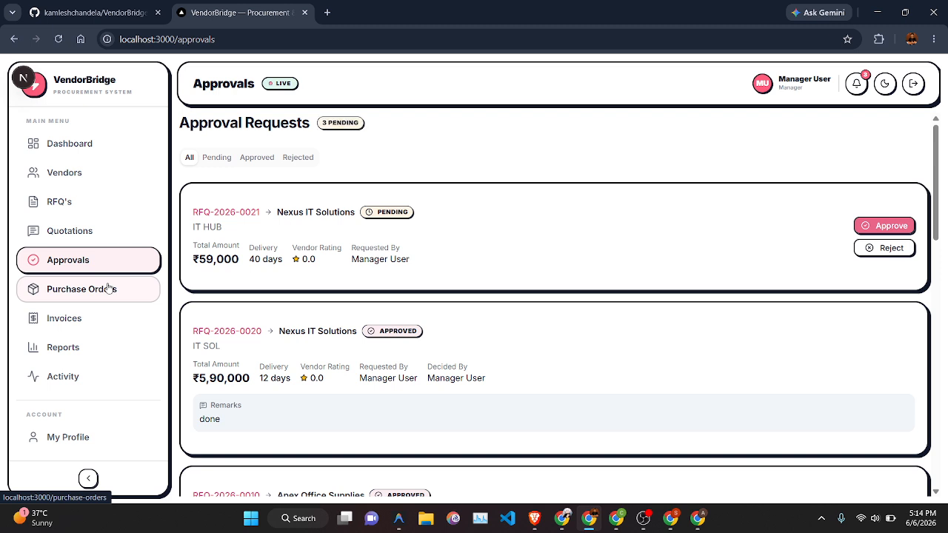
left_click(883, 225)
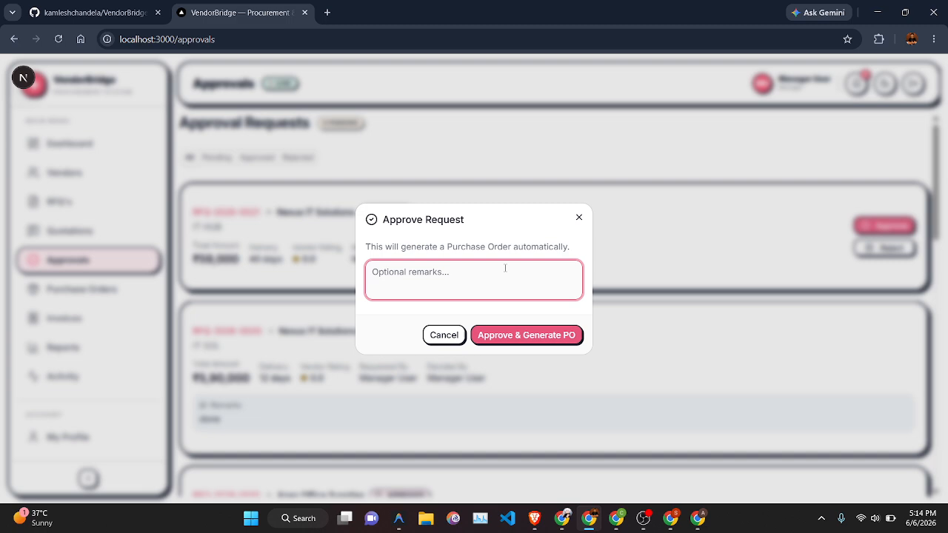
type("done")
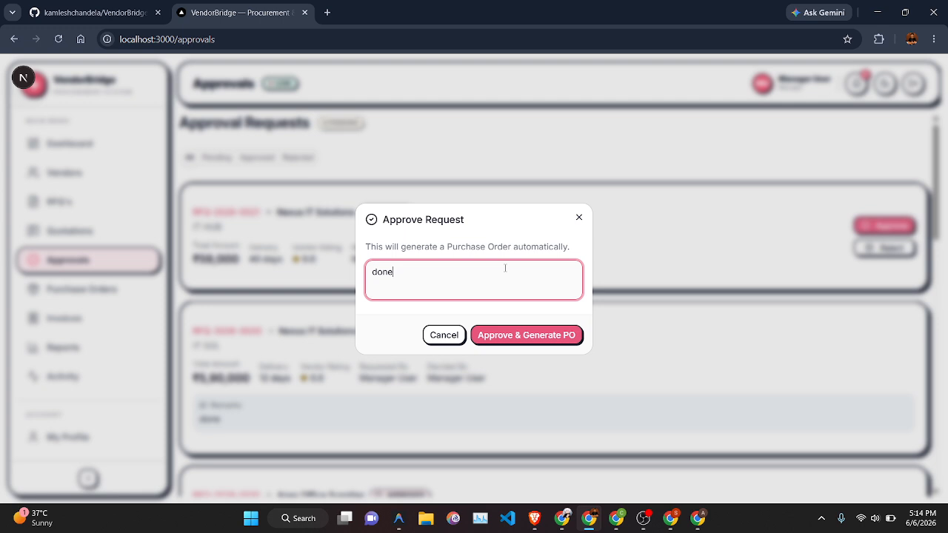
left_click(502, 338)
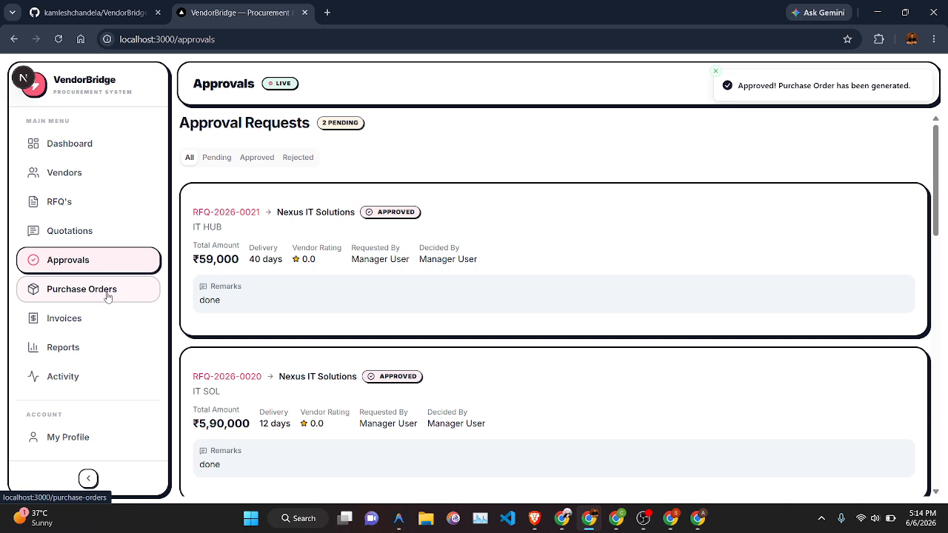
Generate an invoice for PO-2026-0008 and mark invoice INV-2026-0012 as paid
left_click(107, 296)
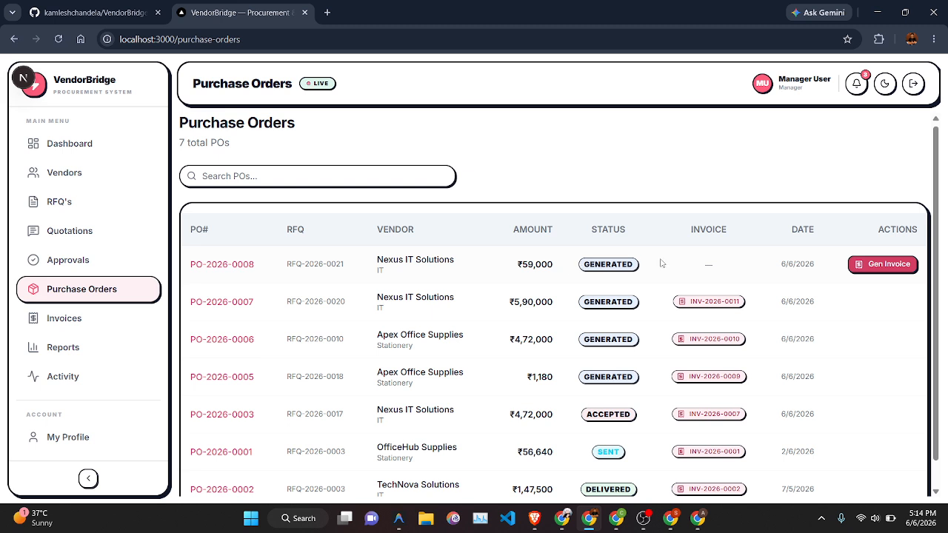
left_click(879, 267)
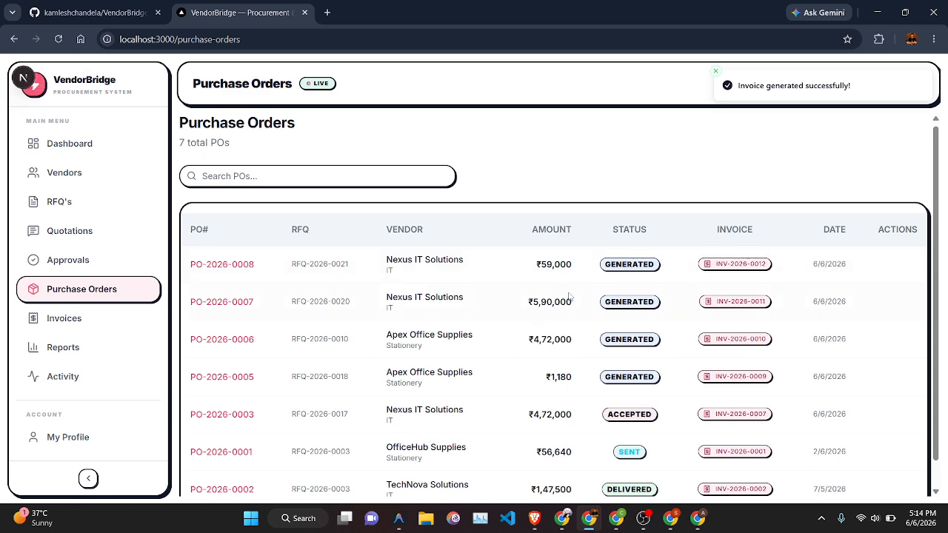
left_click(85, 325)
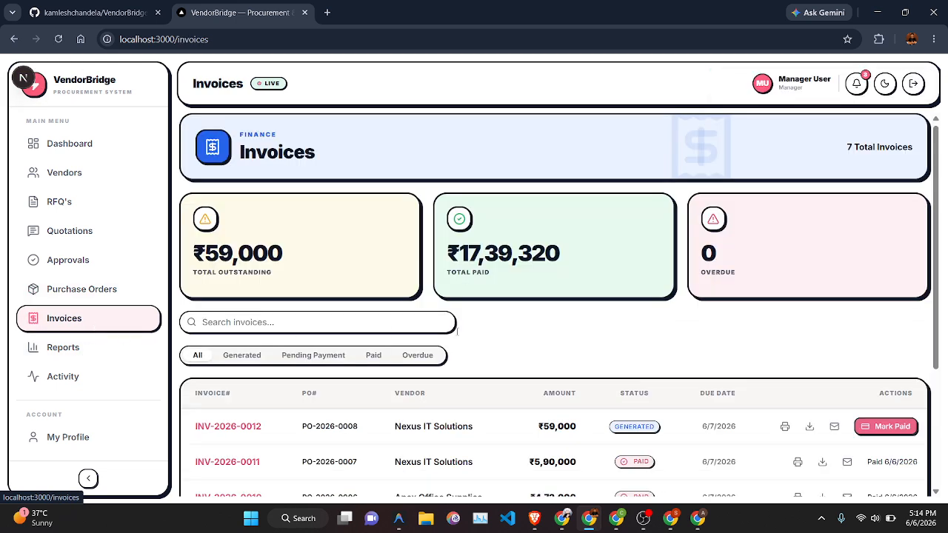
scroll(525, 326, "down", 3)
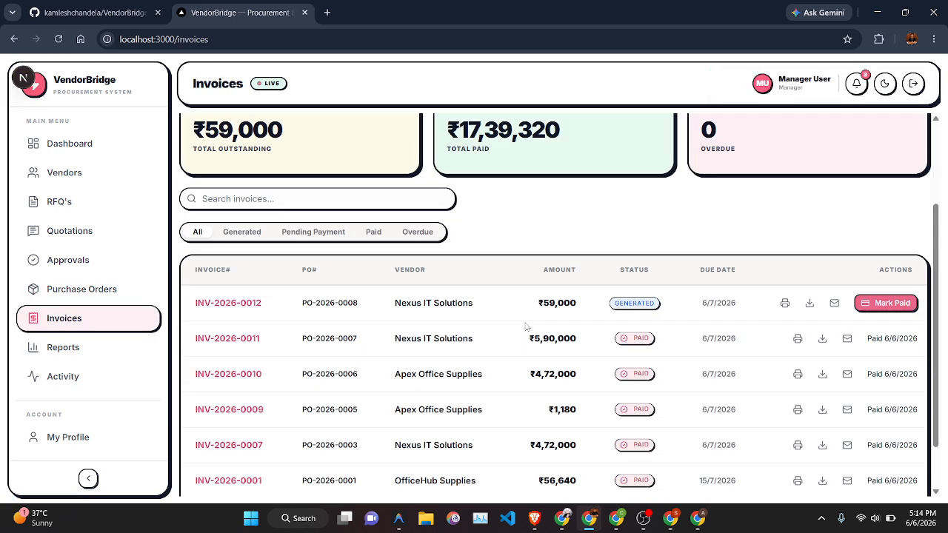
left_click(868, 301)
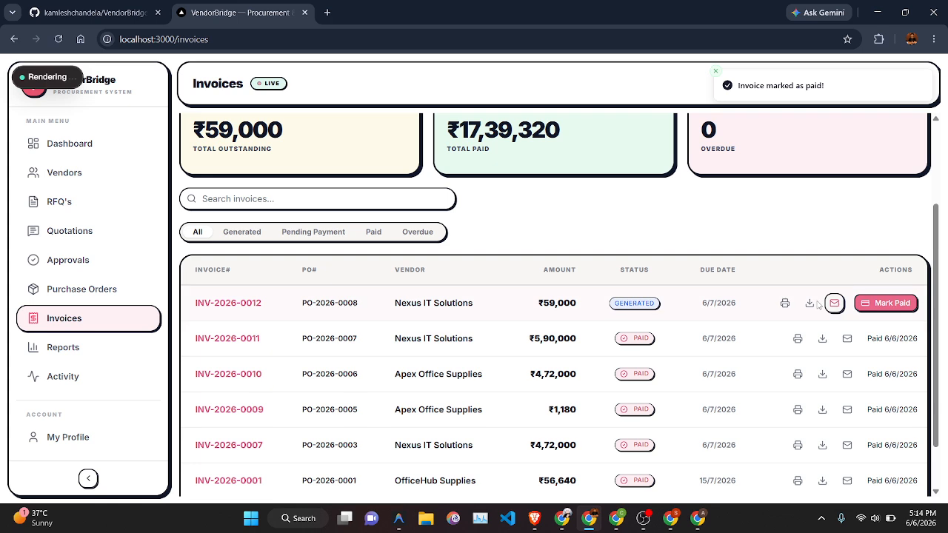
Preview invoice INV-2026-0012 for printing, close the preview, and send the invoice by email
left_click(783, 303)
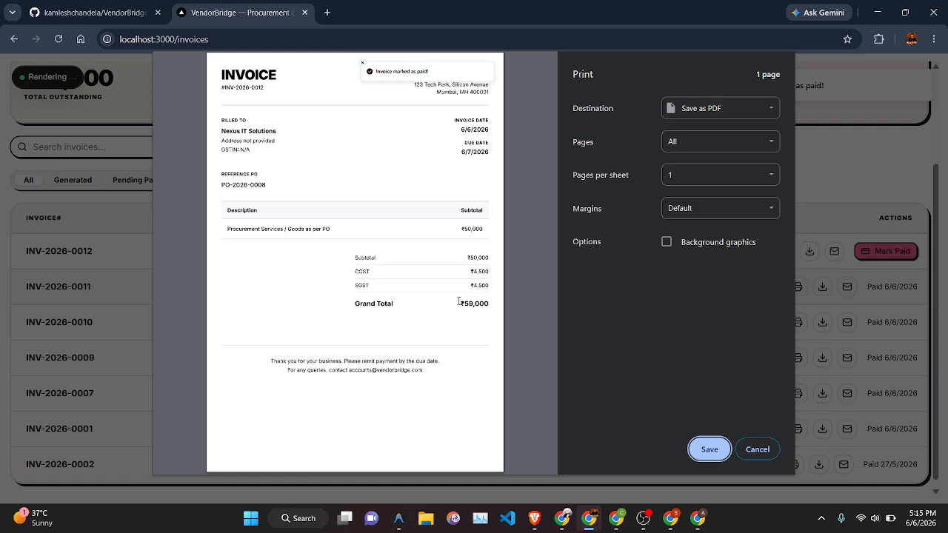
left_click(751, 449)
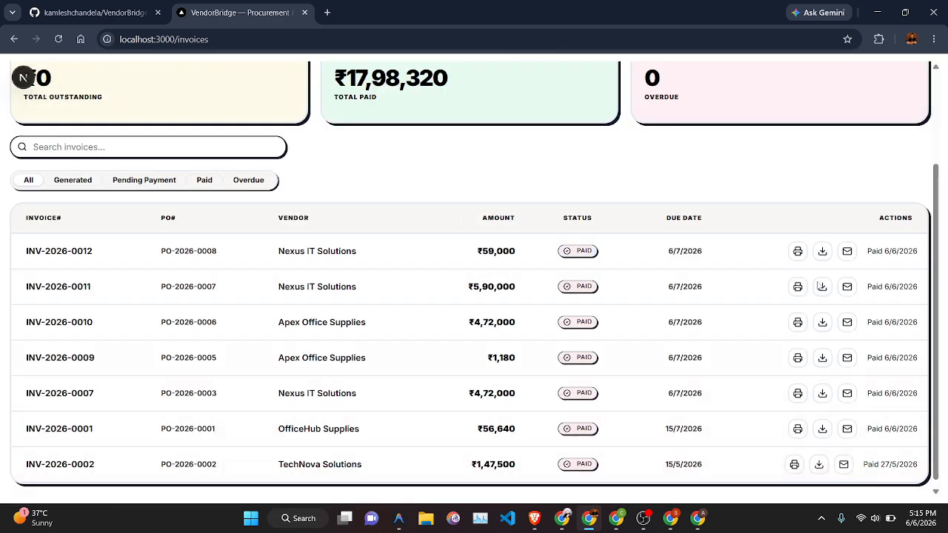
left_click(846, 302)
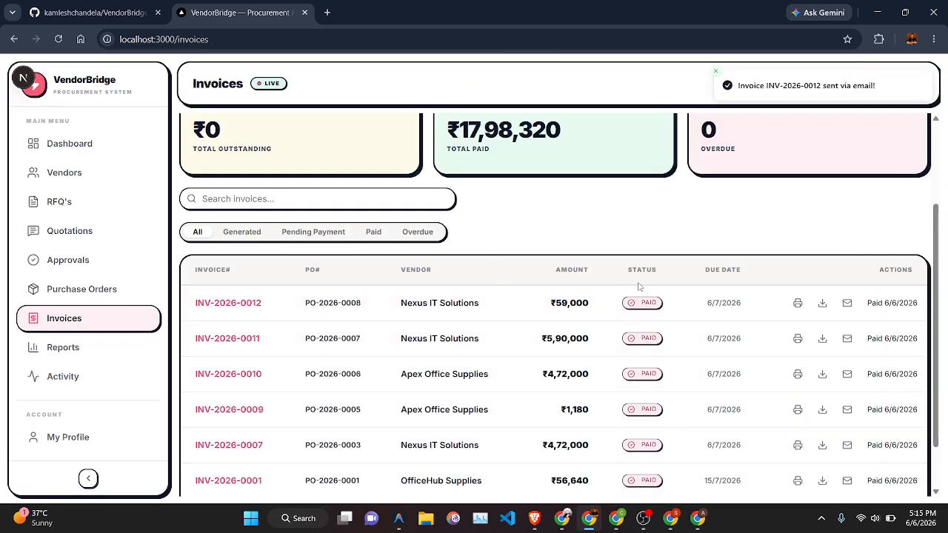
Switch to the vendor portal window and open the vendor's Invoices list to review the invoice statuses
left_click(535, 518)
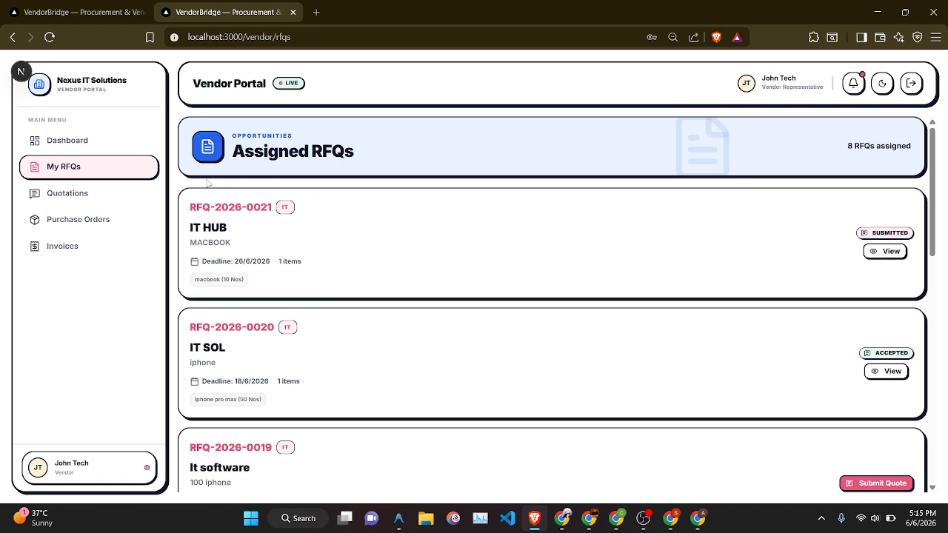
left_click(71, 250)
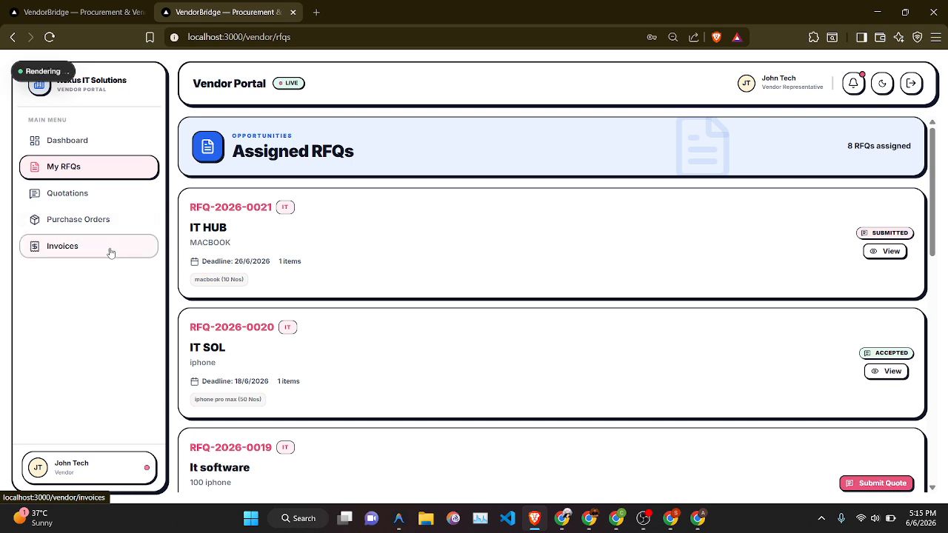
left_click(110, 253)
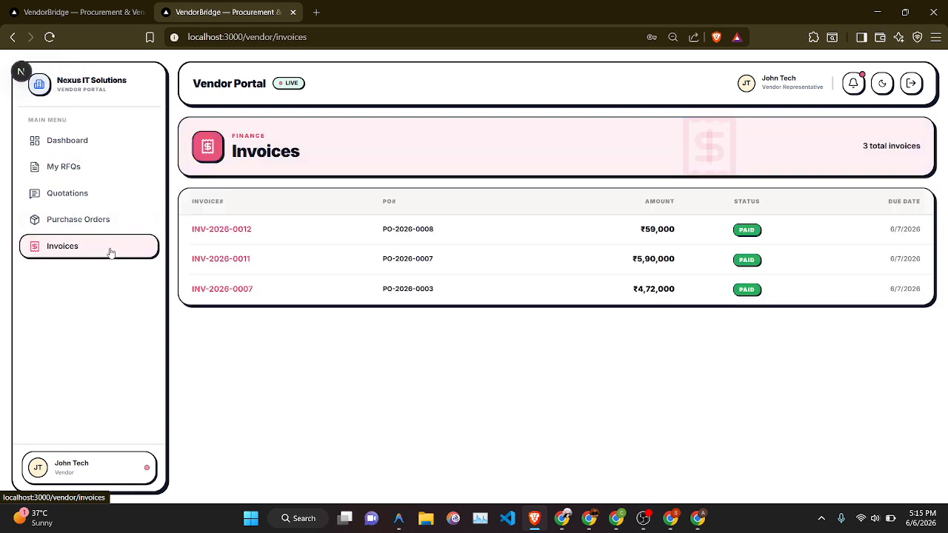
left_click_drag(634, 232, 789, 239)
left_click(787, 243)
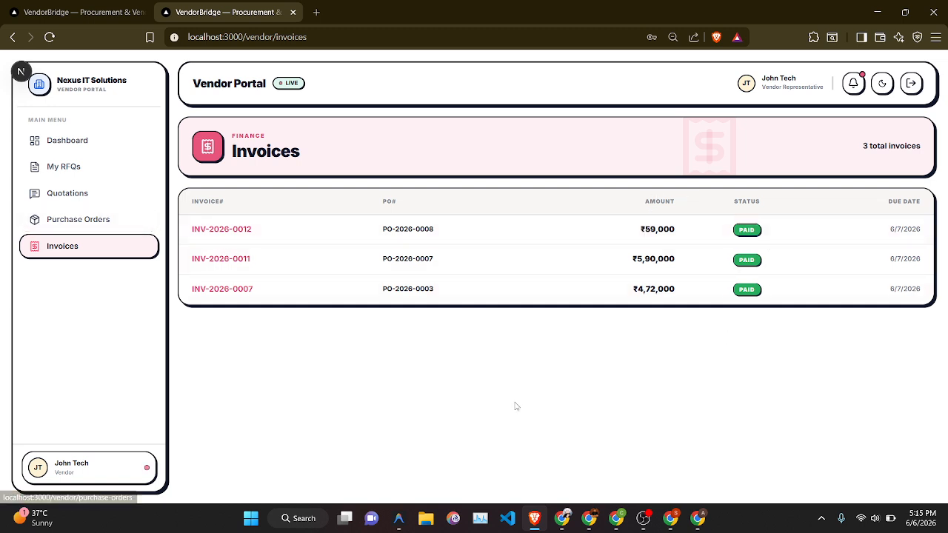
In the admin window, view the Invoices page and then the Reports page with its spend summaries
left_click(616, 519)
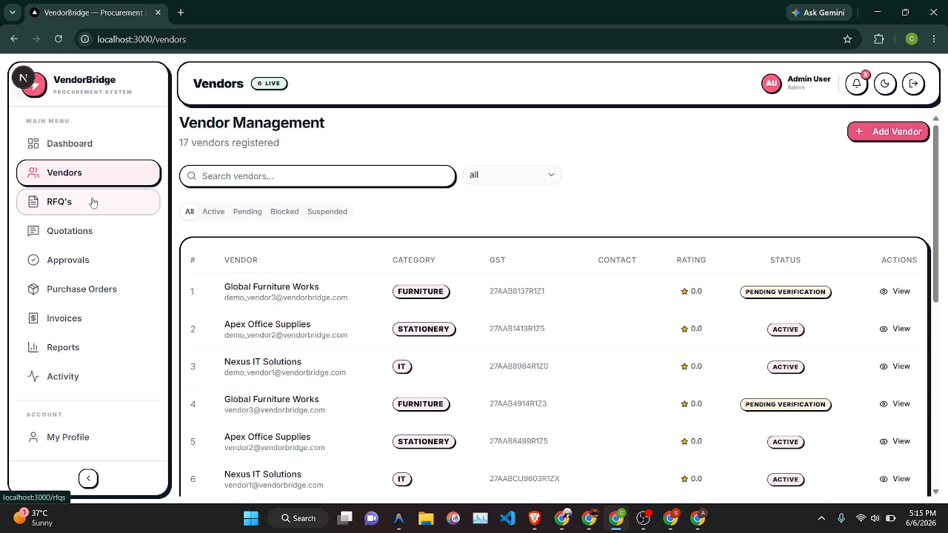
left_click(72, 325)
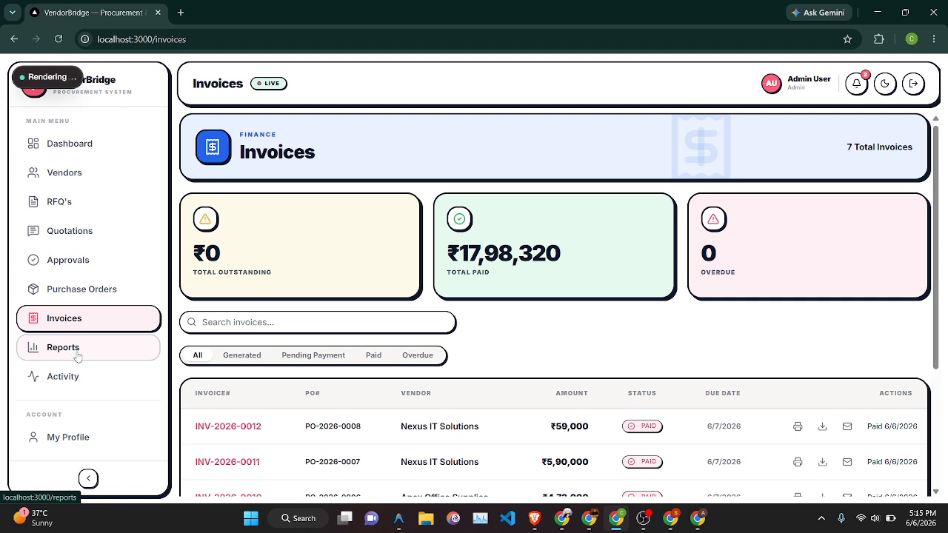
left_click(73, 352)
scroll(340, 330, "down", 1)
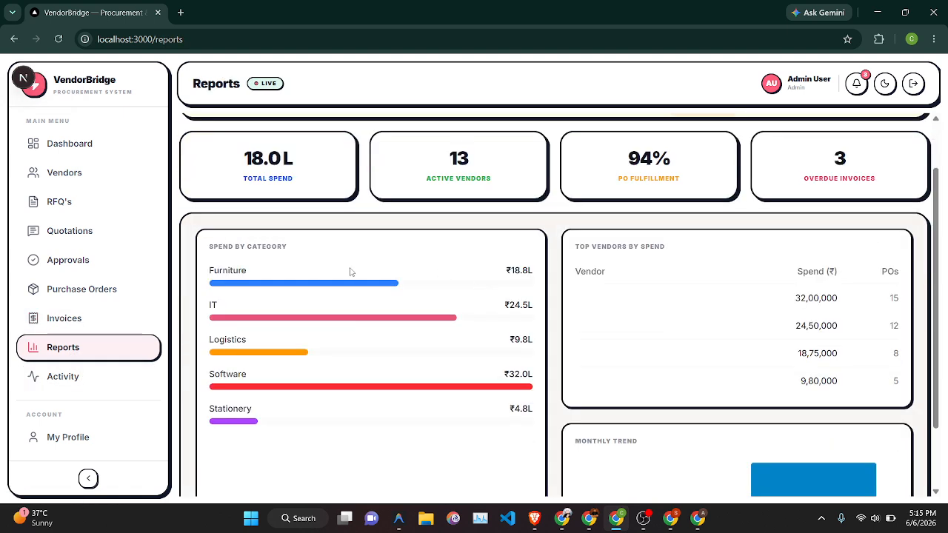
scroll(453, 316, "down", 1)
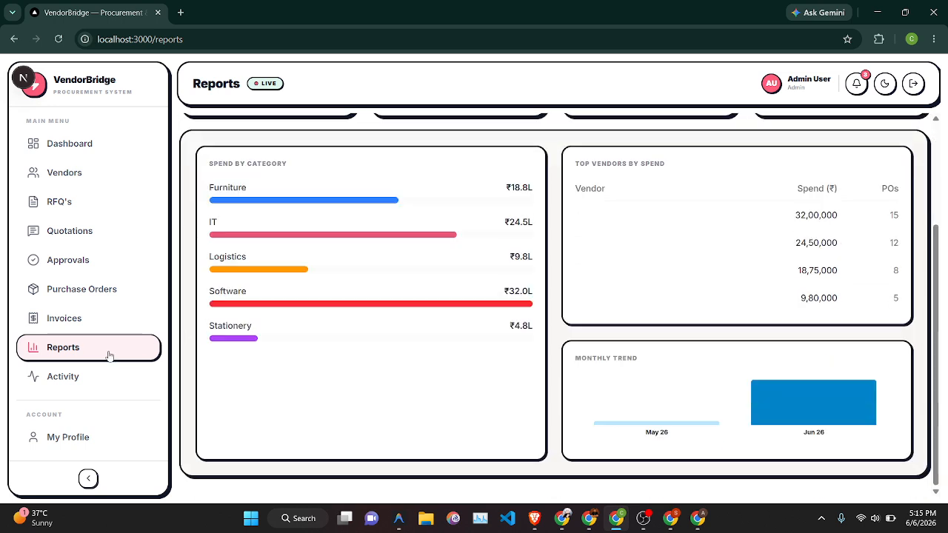
Open the Activity audit trail and browse it by the RFQ, Approvals, Invoices, Vendors and All filters
left_click(84, 377)
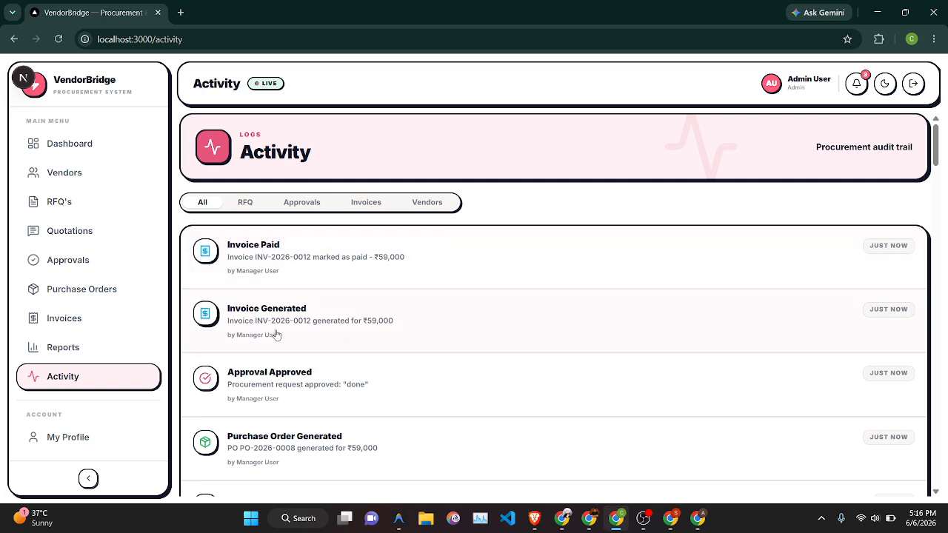
left_click(249, 202)
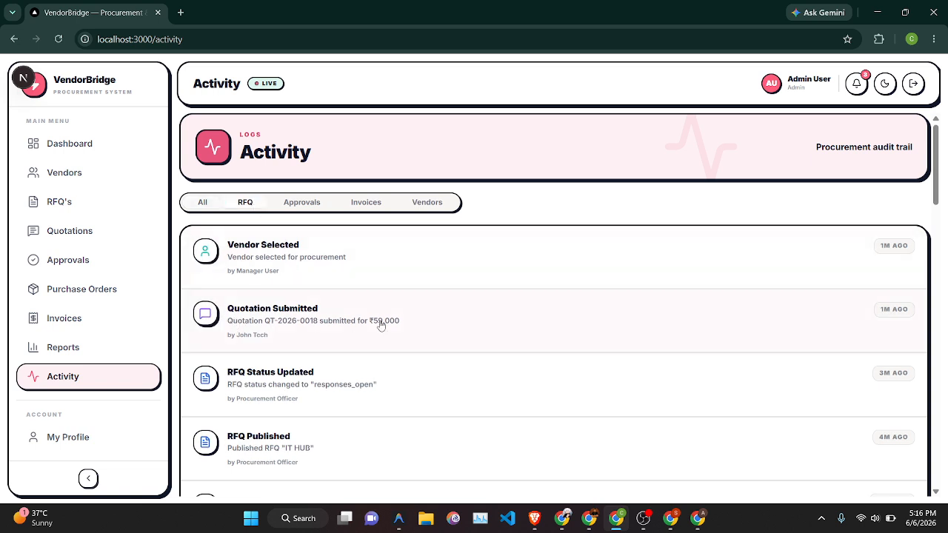
left_click(302, 202)
left_click(365, 202)
left_click(427, 202)
left_click(202, 204)
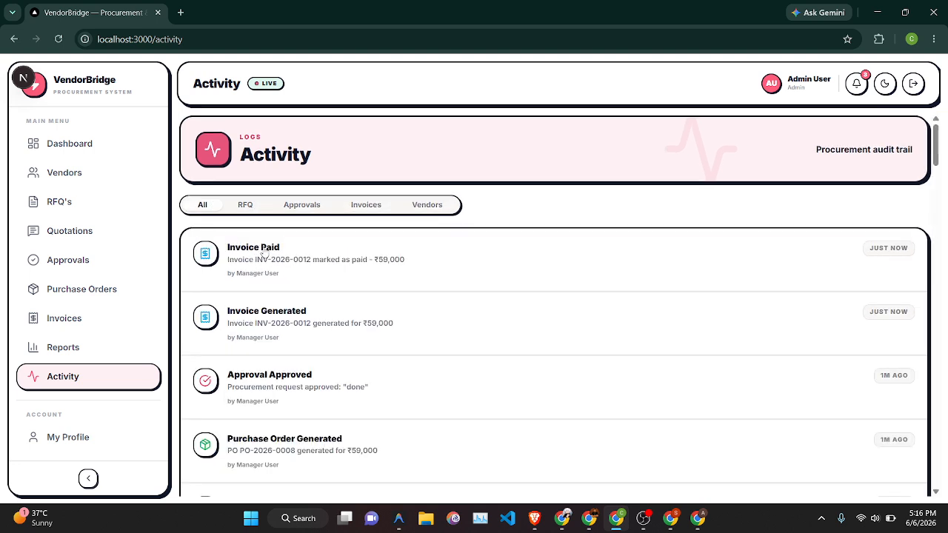